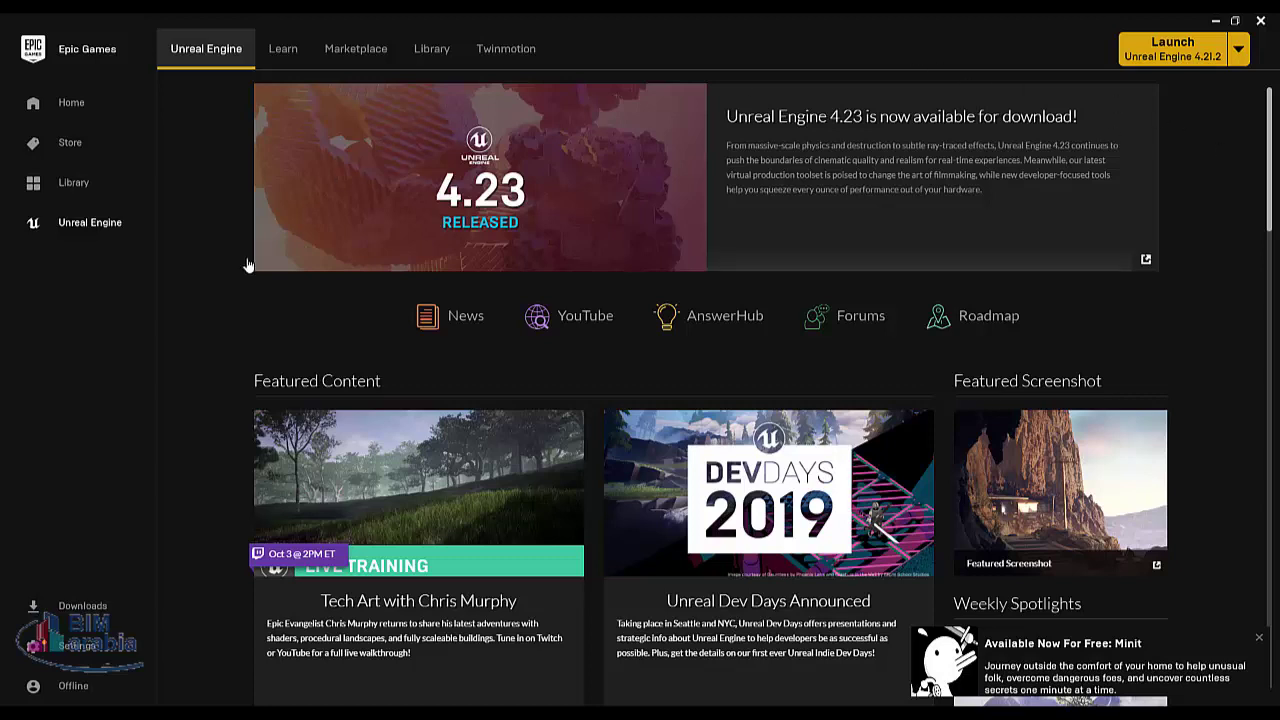
Launch Unreal Engine 4.21.2 from the Epic Games Launcher
click(1186, 60)
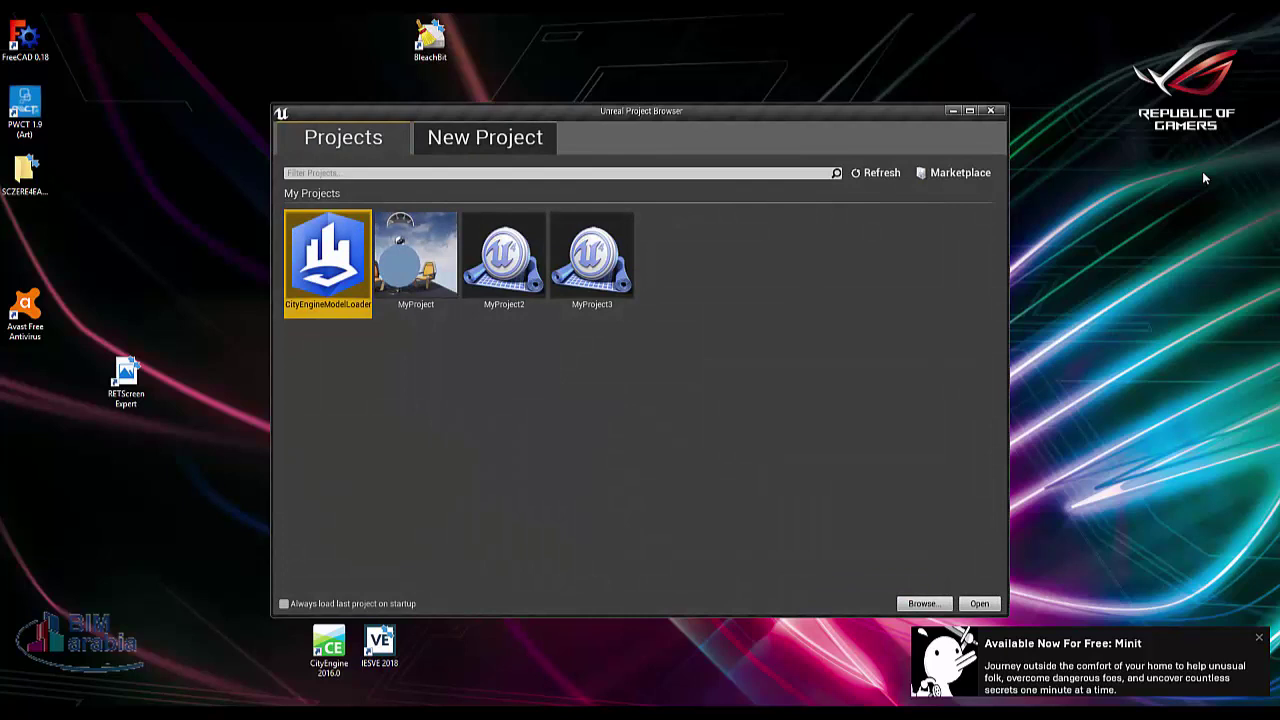
Maximize the Unreal Project Browser window
click(969, 111)
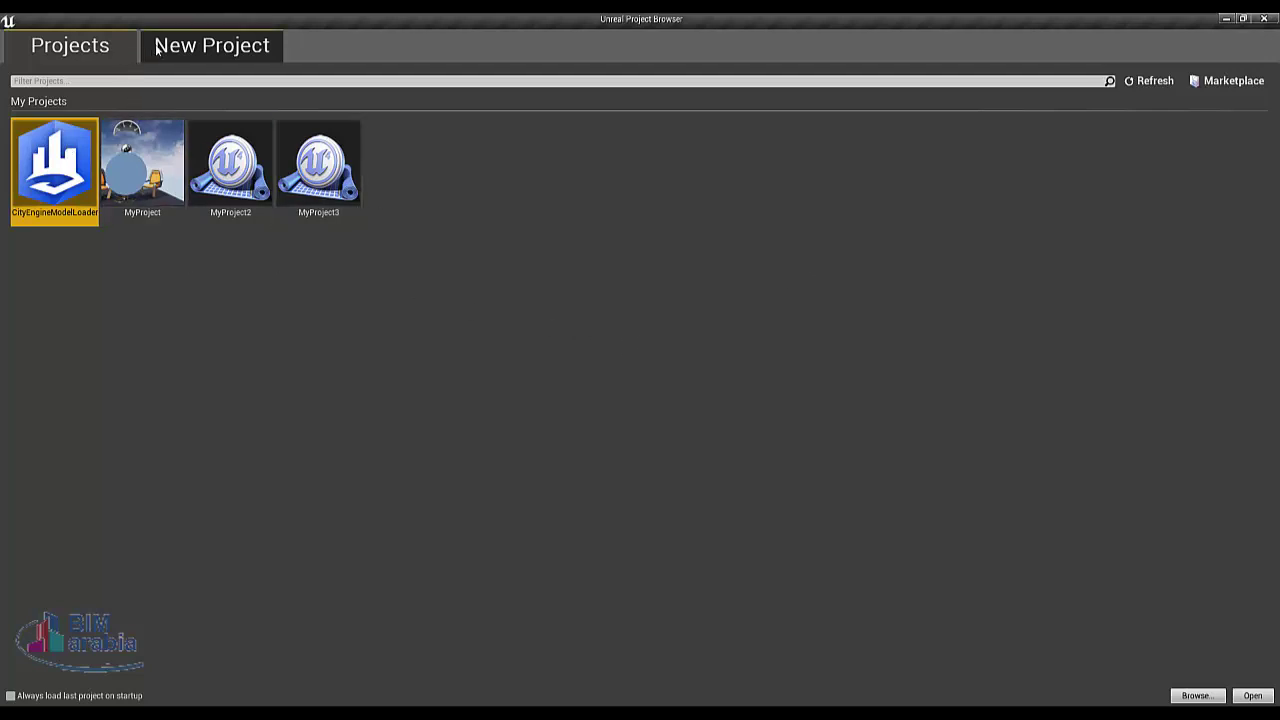
Preview the Blueprint templates for a new project, from First Person through Twin Stick Shooter and Virtual Reality
click(192, 48)
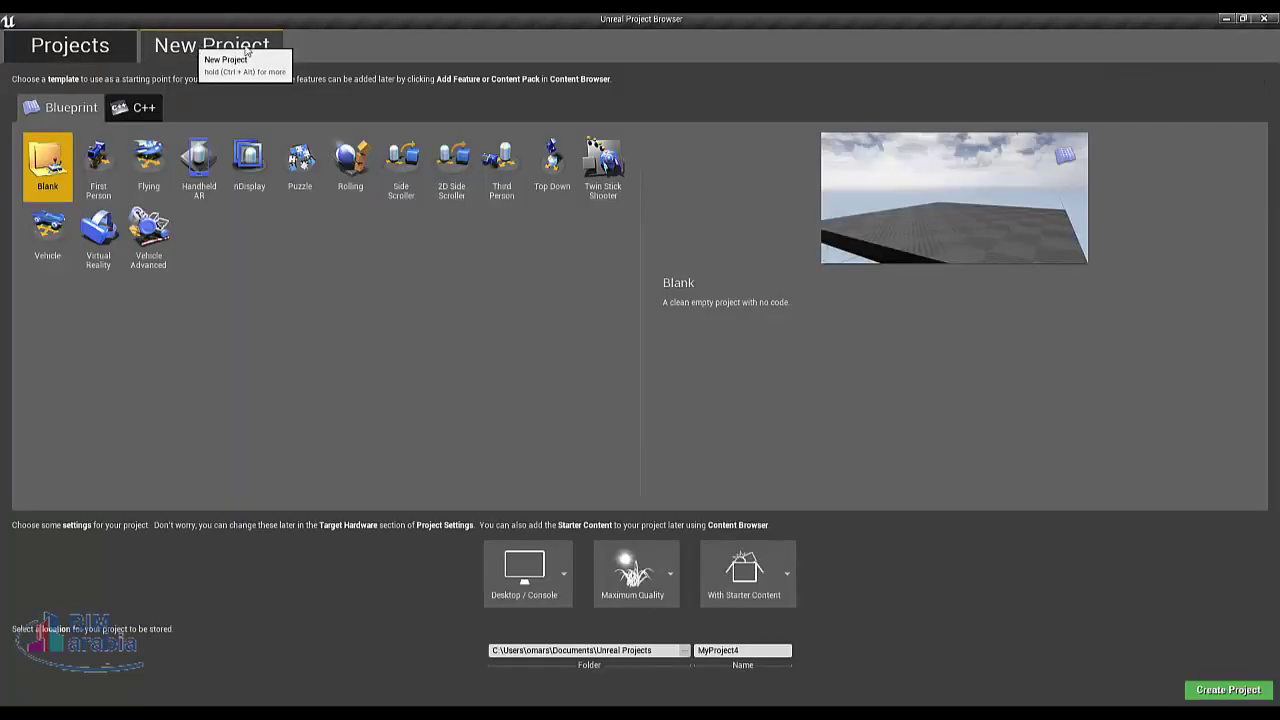
click(101, 170)
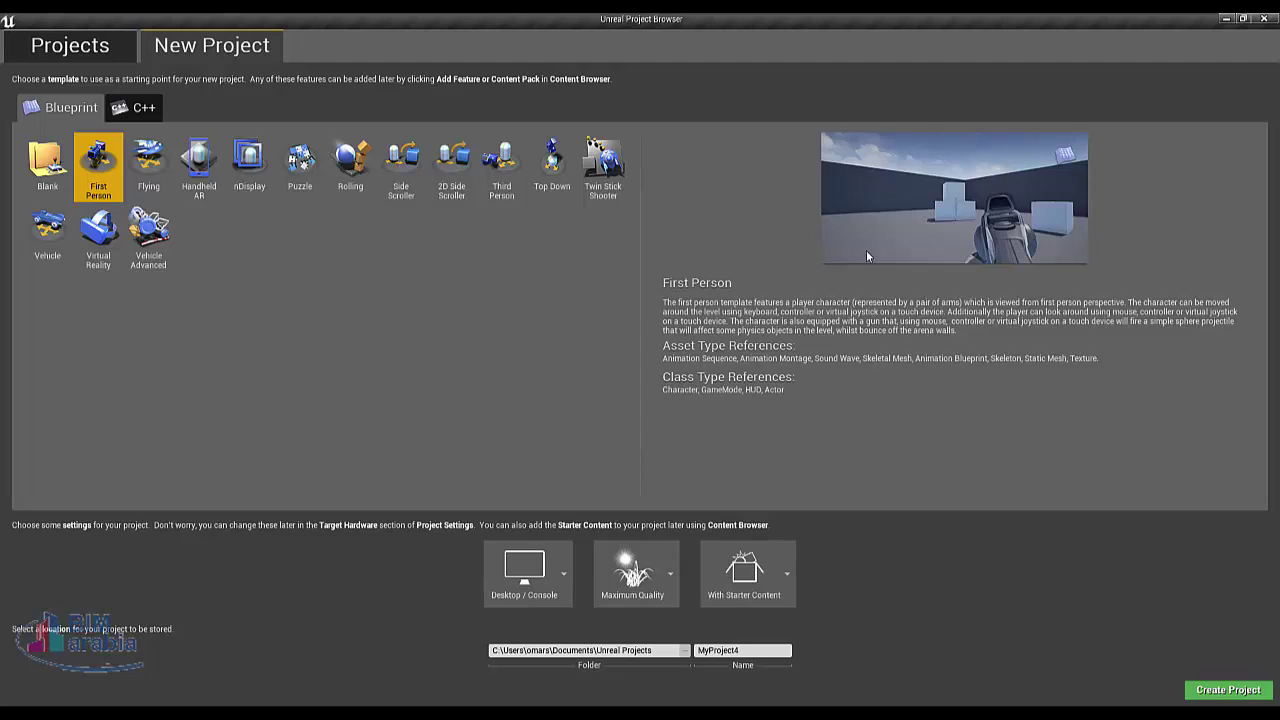
click(148, 162)
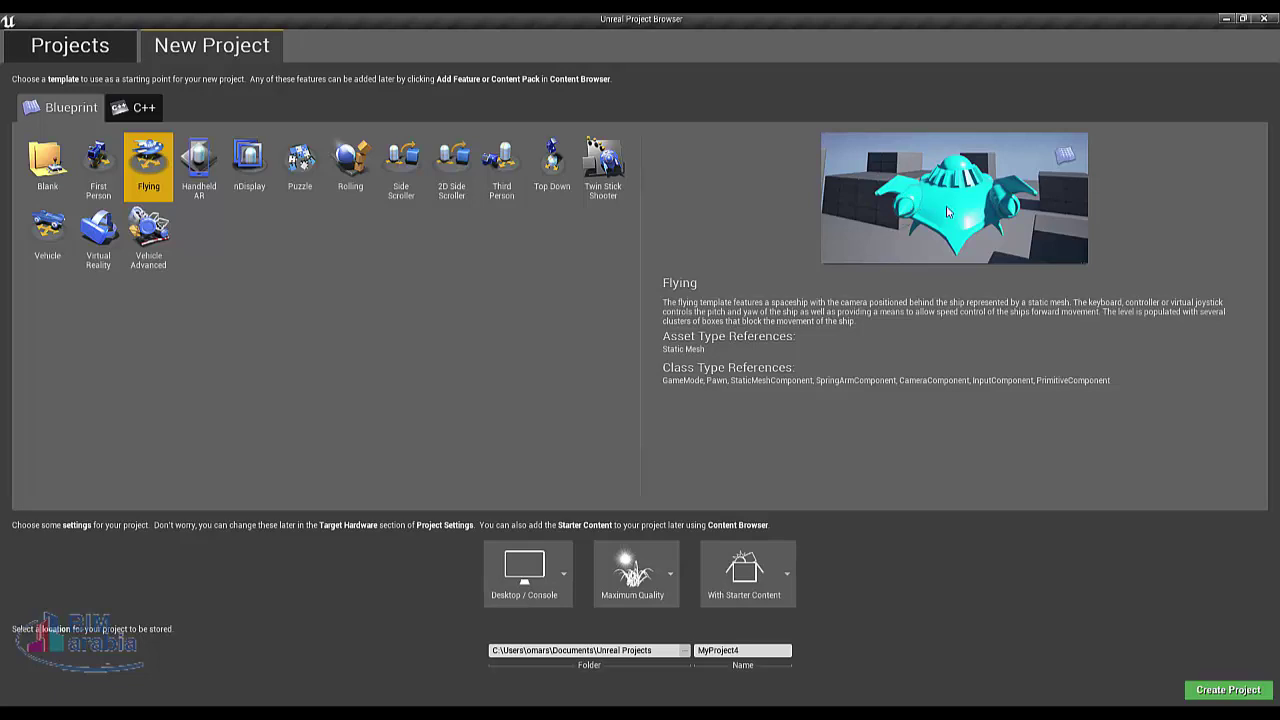
click(205, 180)
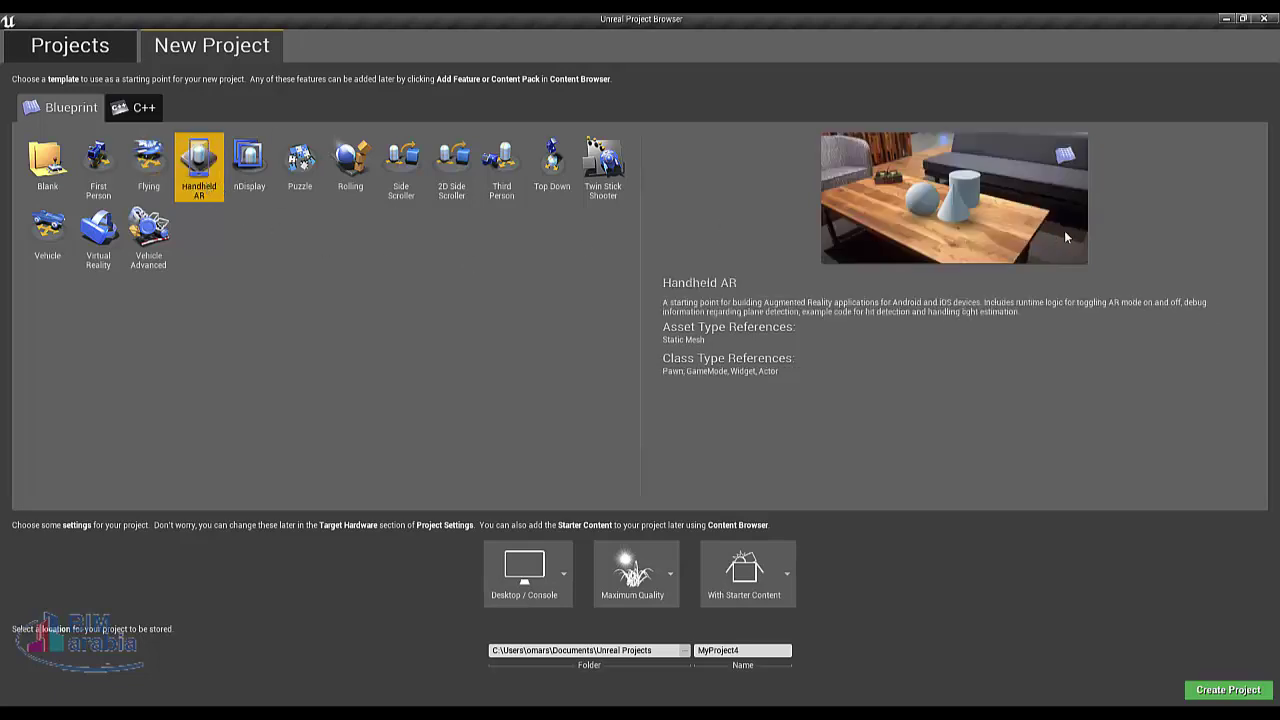
click(242, 188)
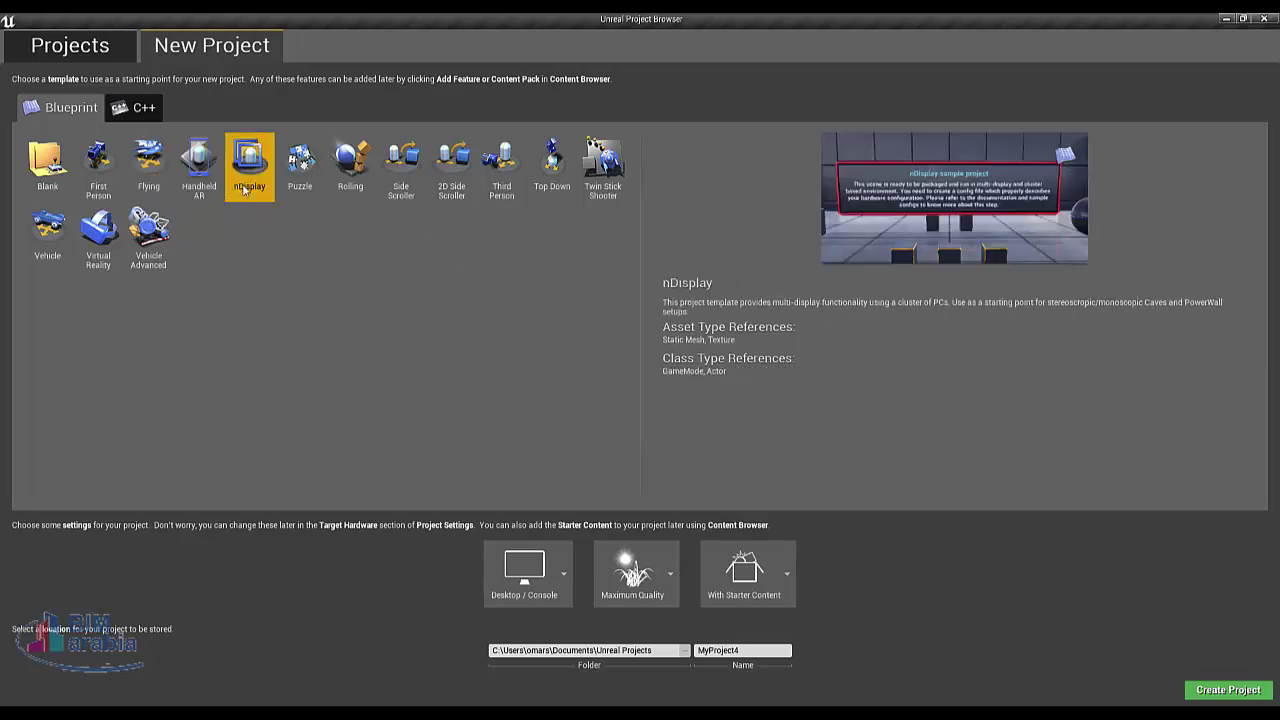
click(305, 188)
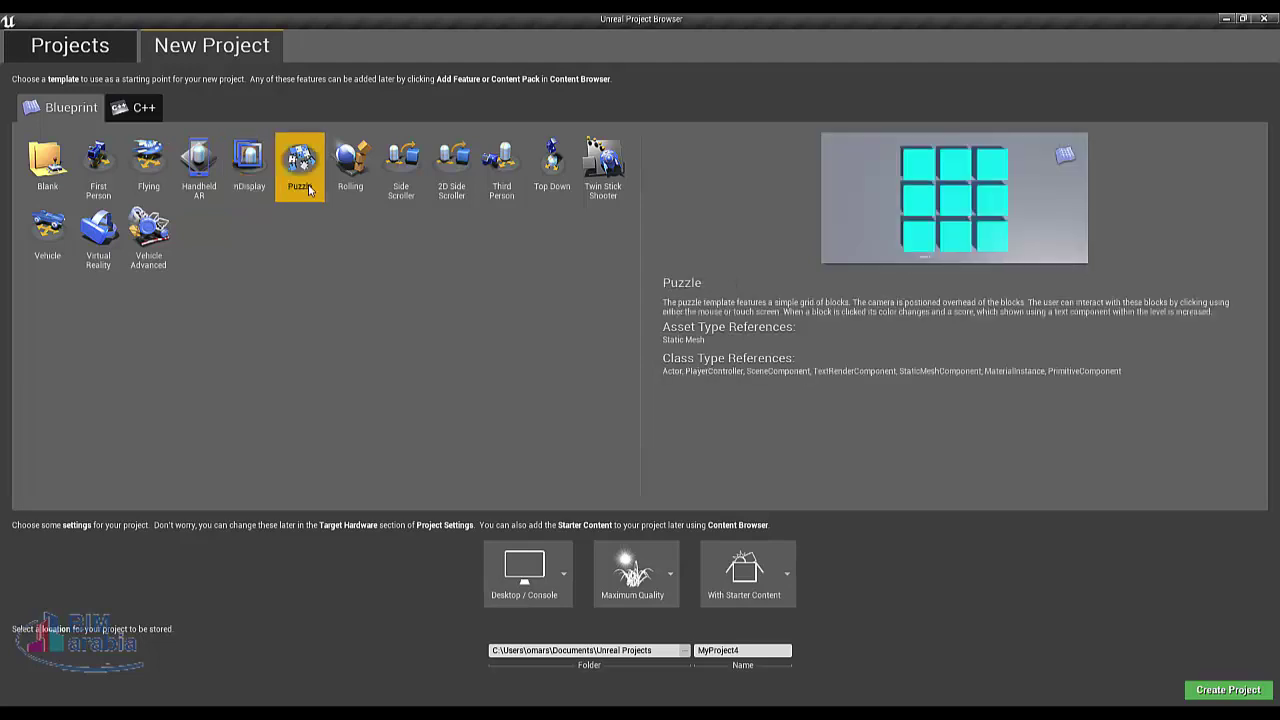
click(349, 183)
click(406, 188)
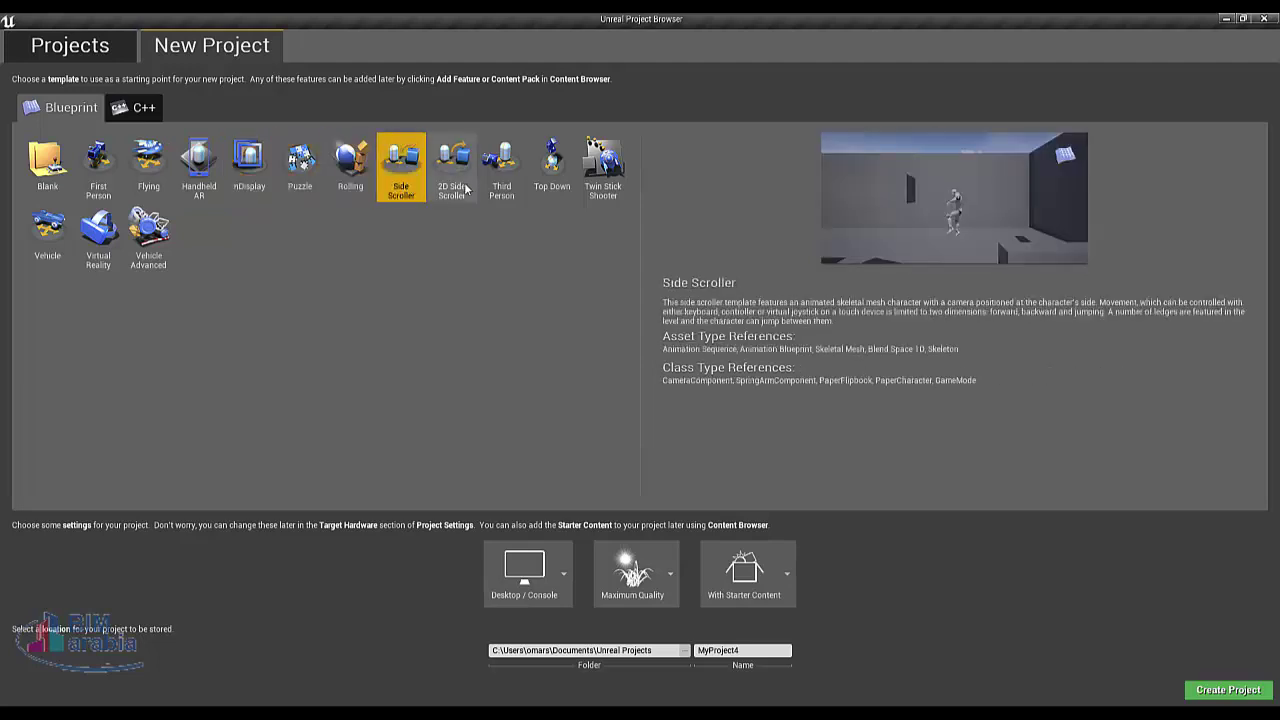
click(465, 184)
click(498, 186)
click(552, 184)
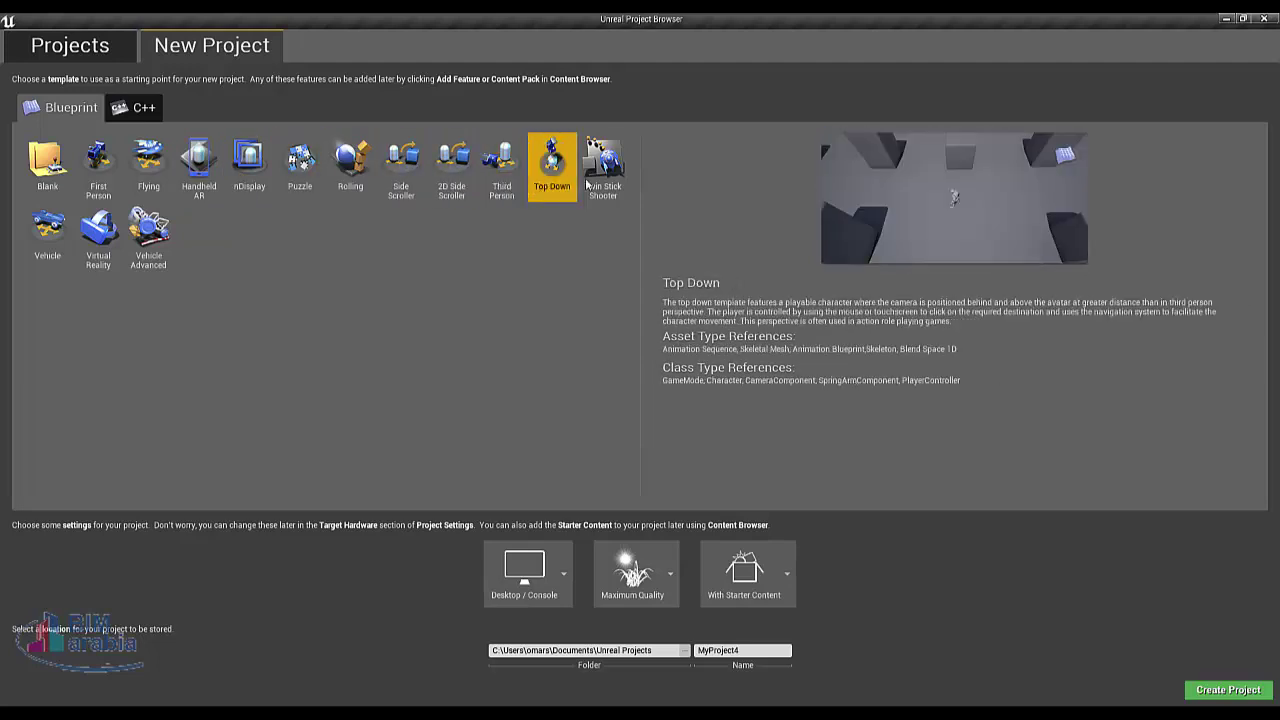
click(596, 184)
click(452, 192)
click(405, 192)
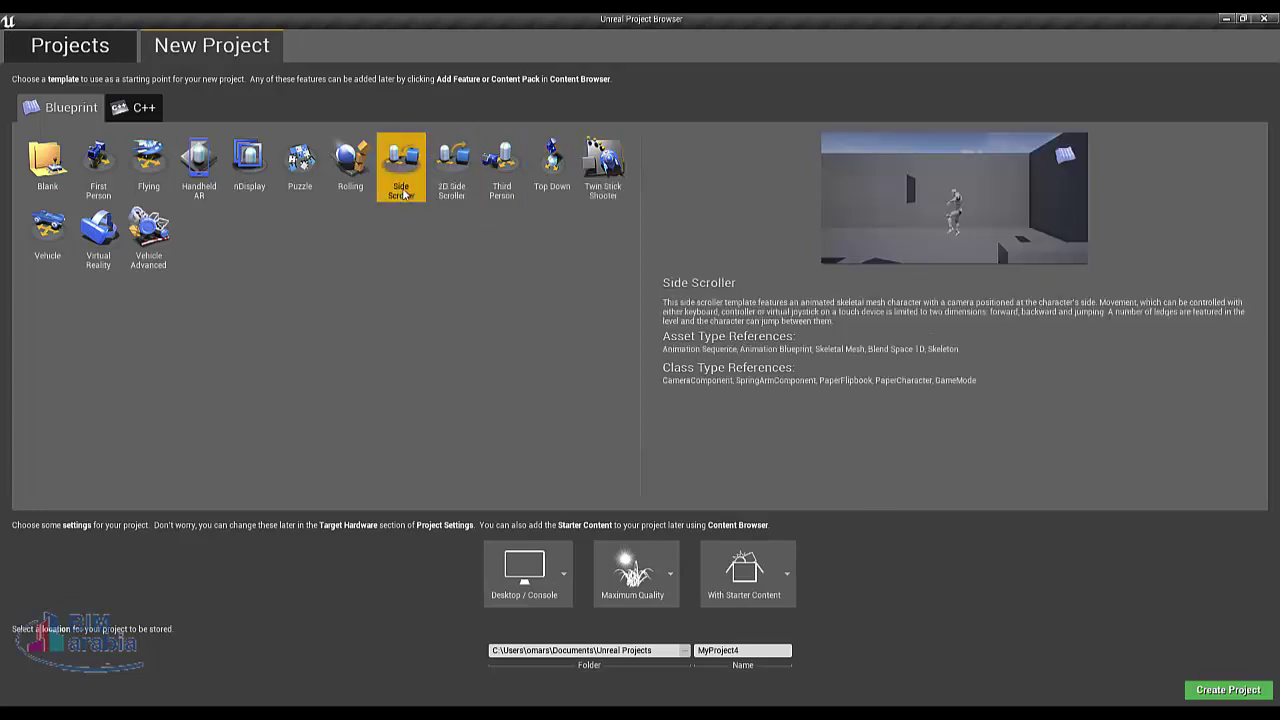
click(105, 250)
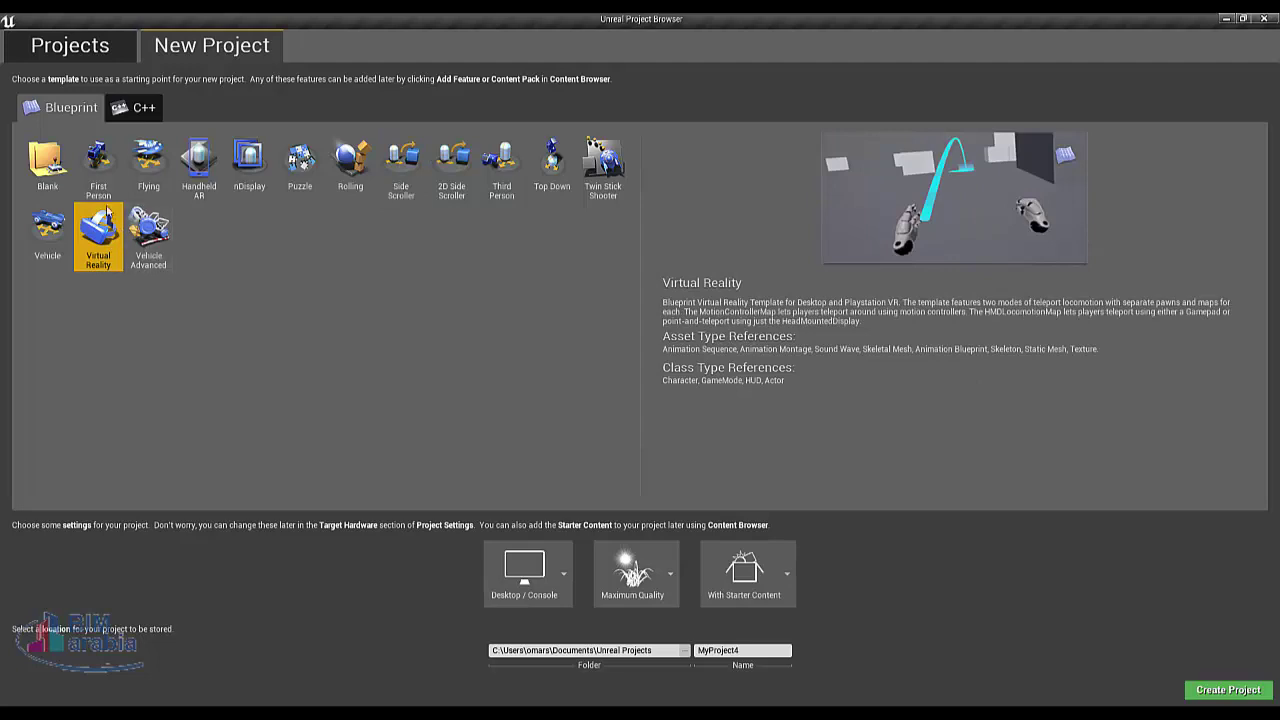
Glance at the C++ templates, then select the Blueprint First Person template
click(98, 165)
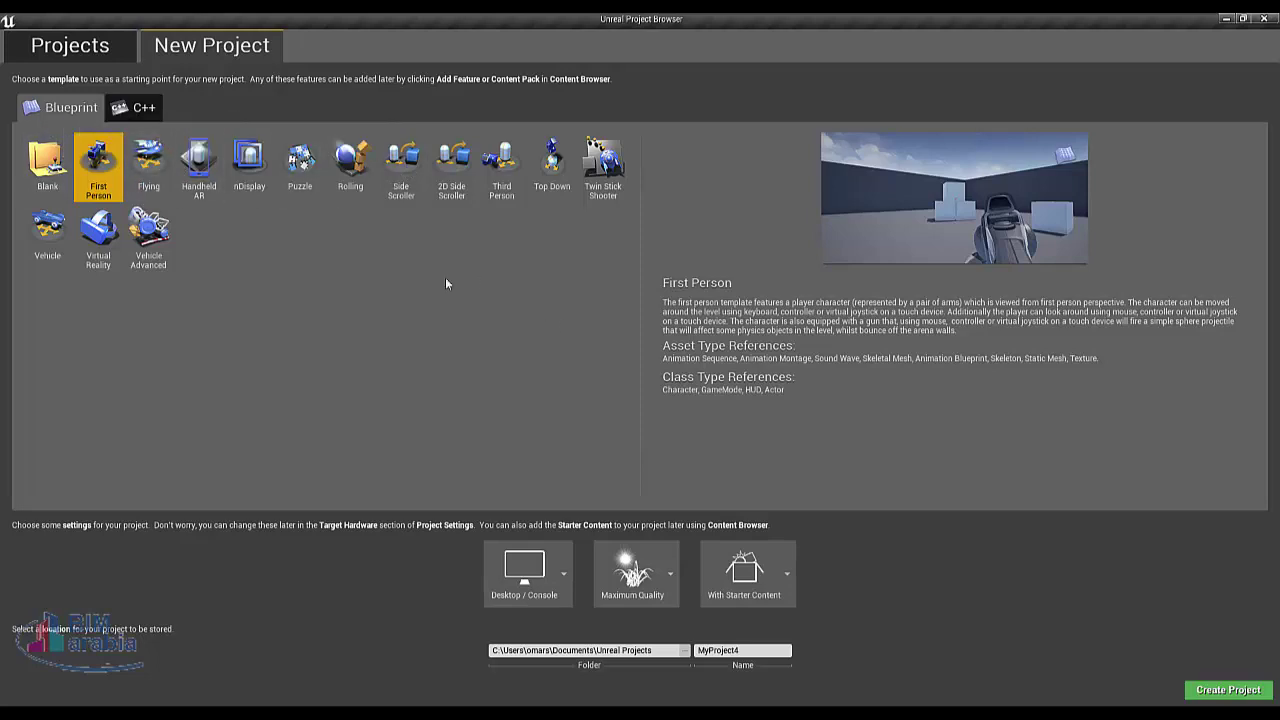
click(136, 107)
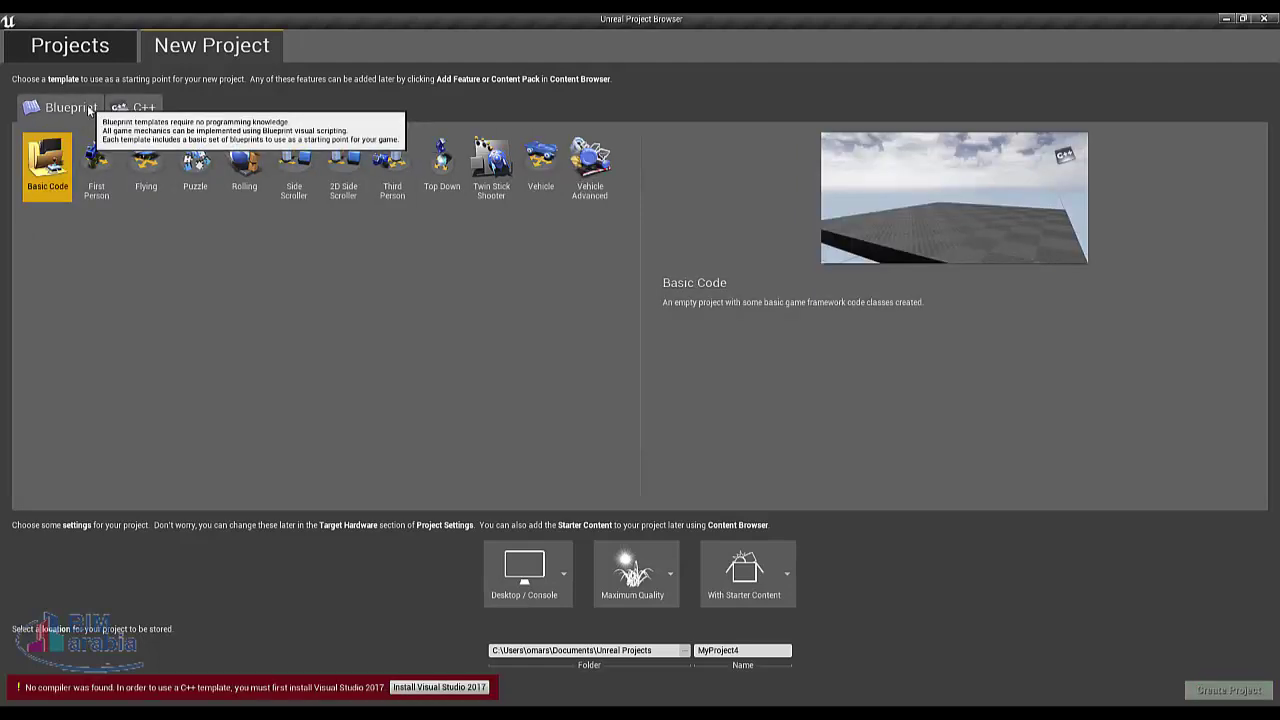
click(89, 108)
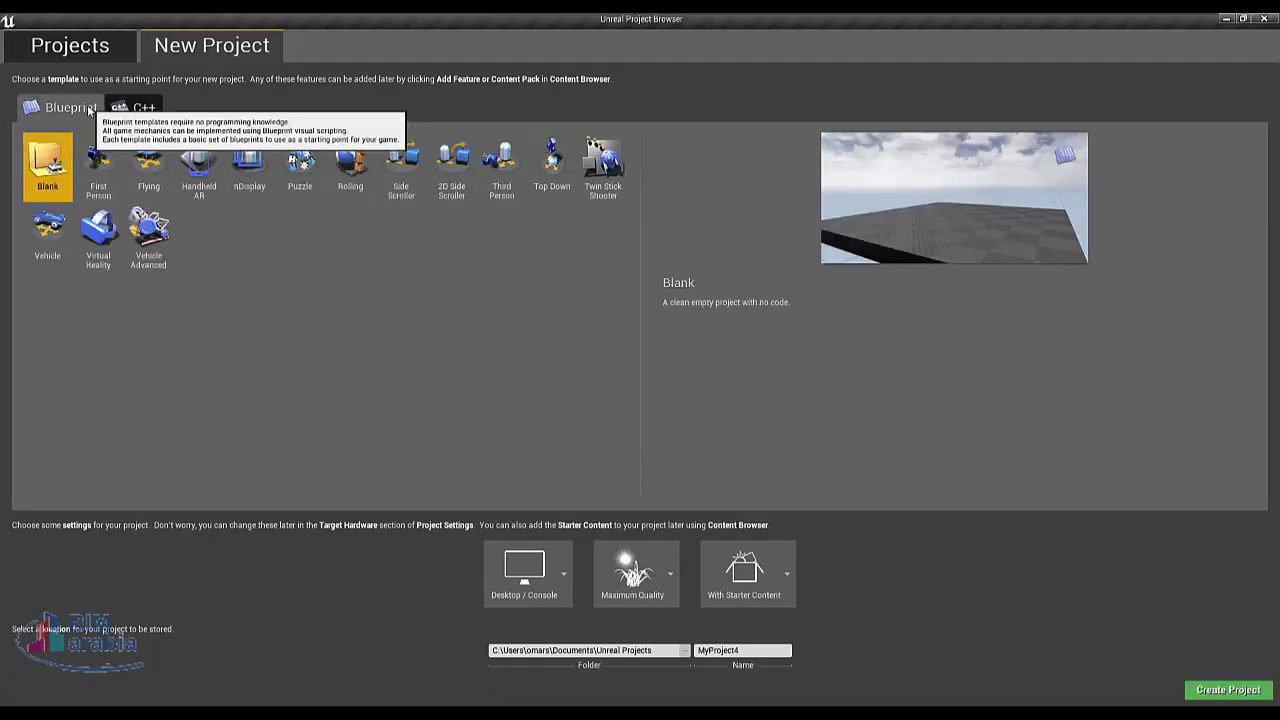
click(100, 167)
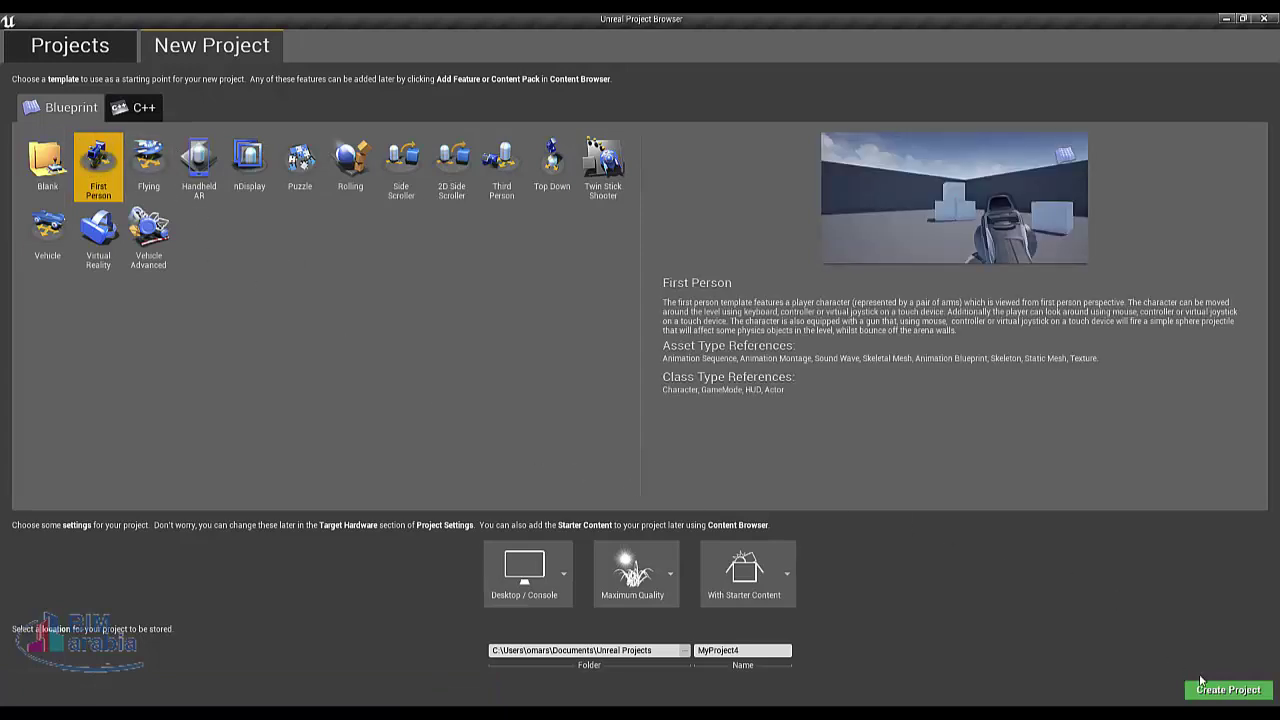
Create the MyProject4 project and let the FirstPersonExampleMap load in the editor
click(1229, 691)
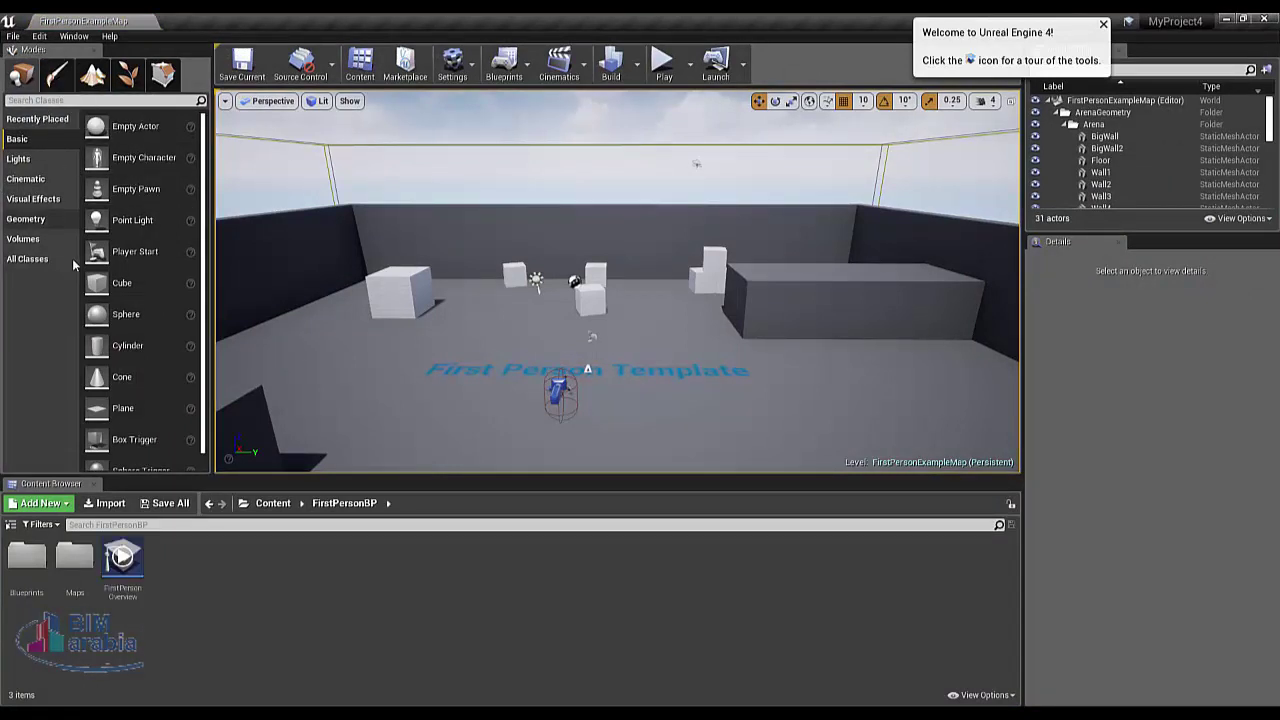
Place a point light near the right wall at height 490, tilted -30°, attenuation radius 875
click(22, 160)
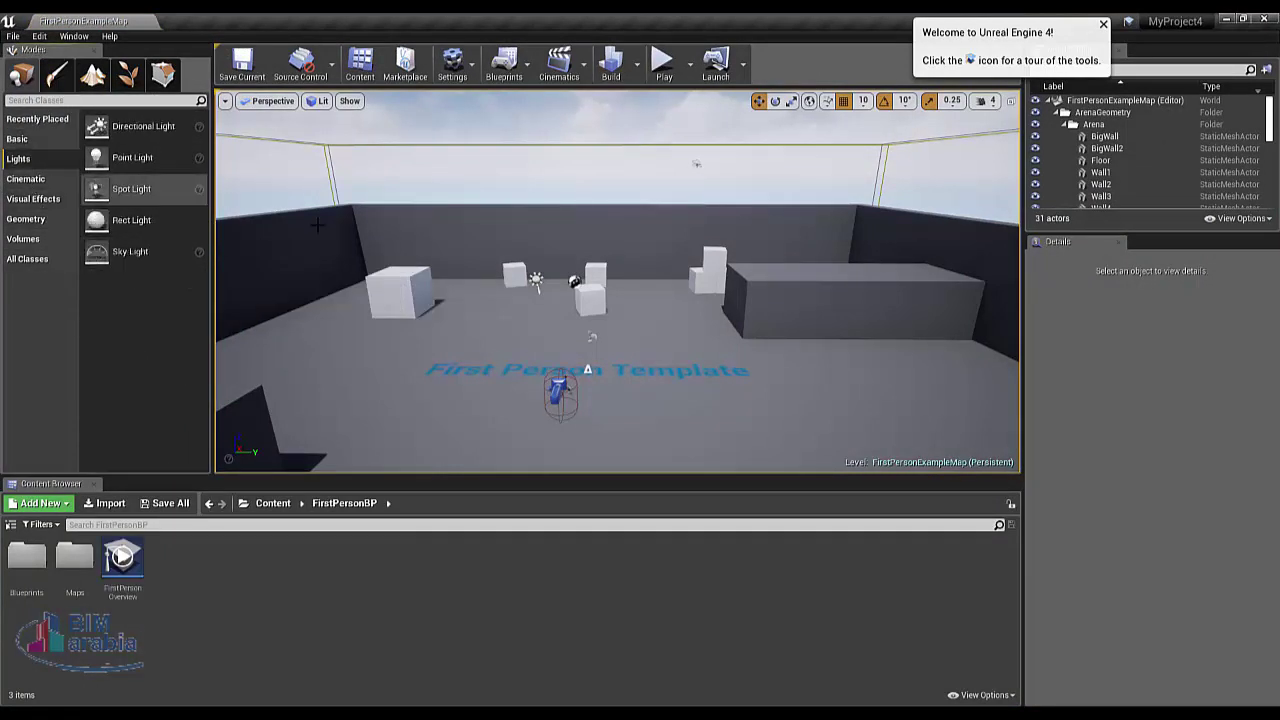
mouse_move(125, 158)
mouse_down()
mouse_move(898, 366)
mouse_move(835, 378)
mouse_up()
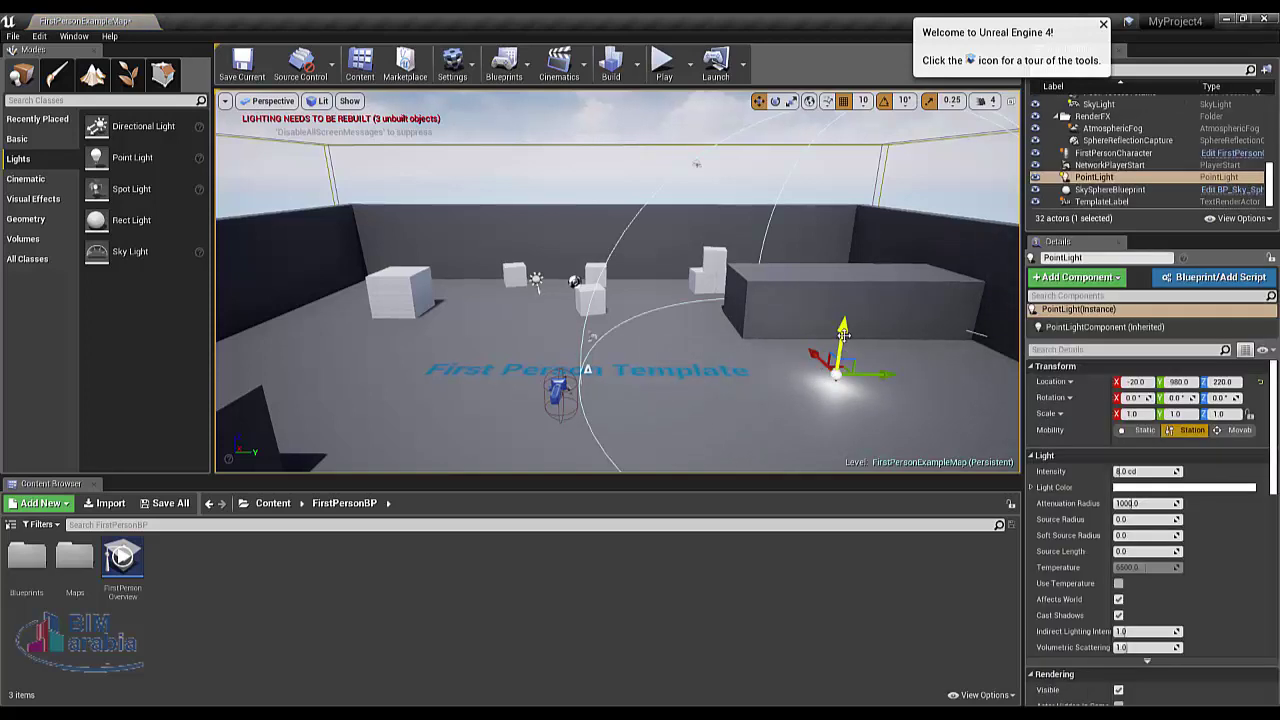
drag(848, 318, 852, 262)
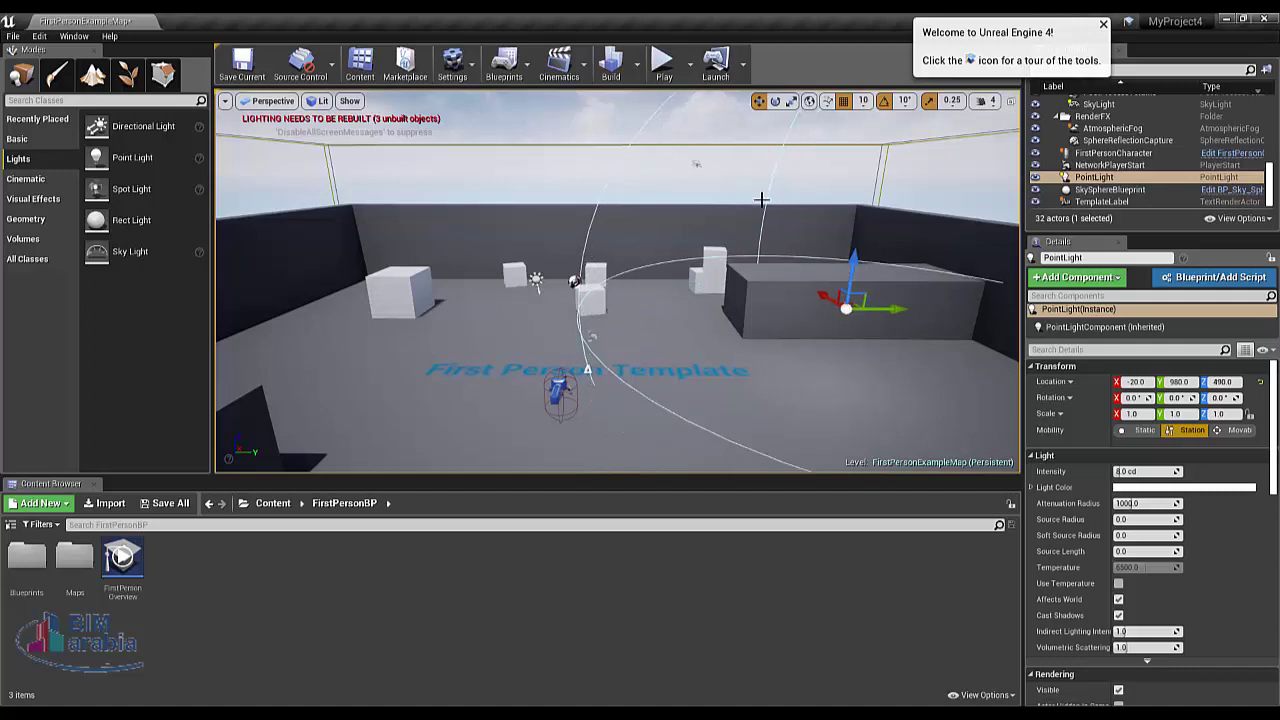
click(774, 104)
drag(887, 313, 812, 300)
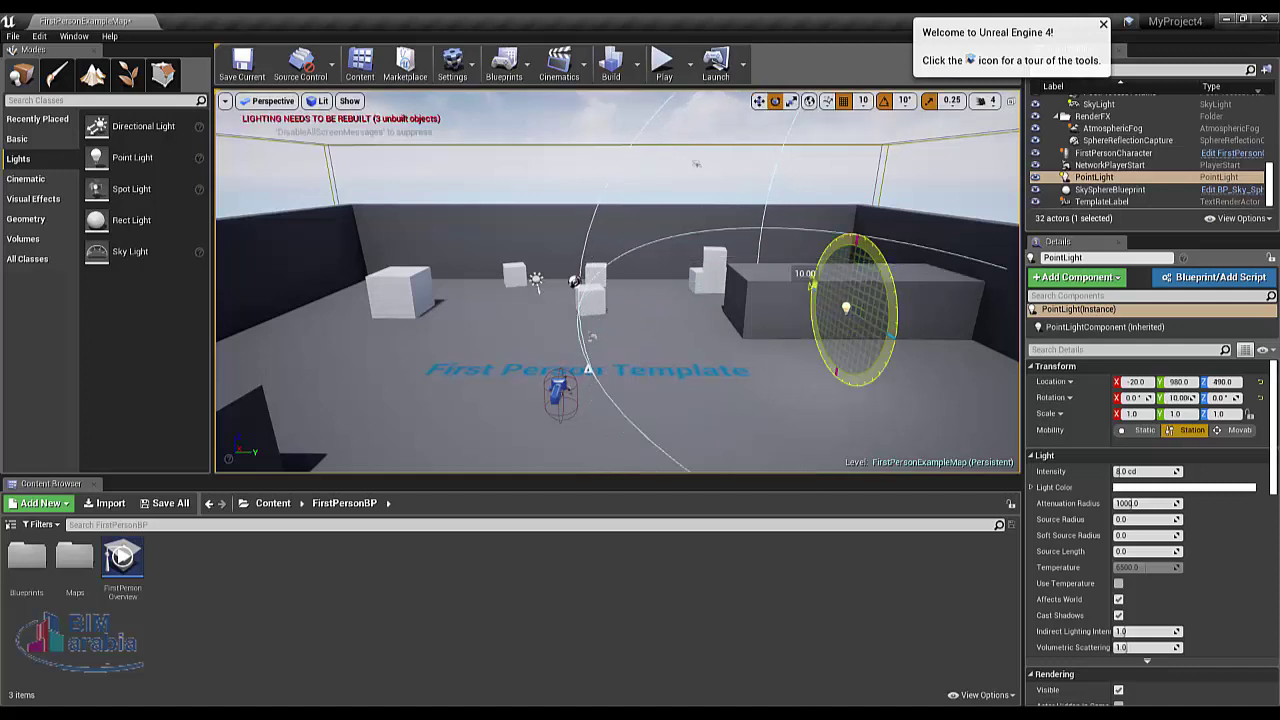
click(792, 101)
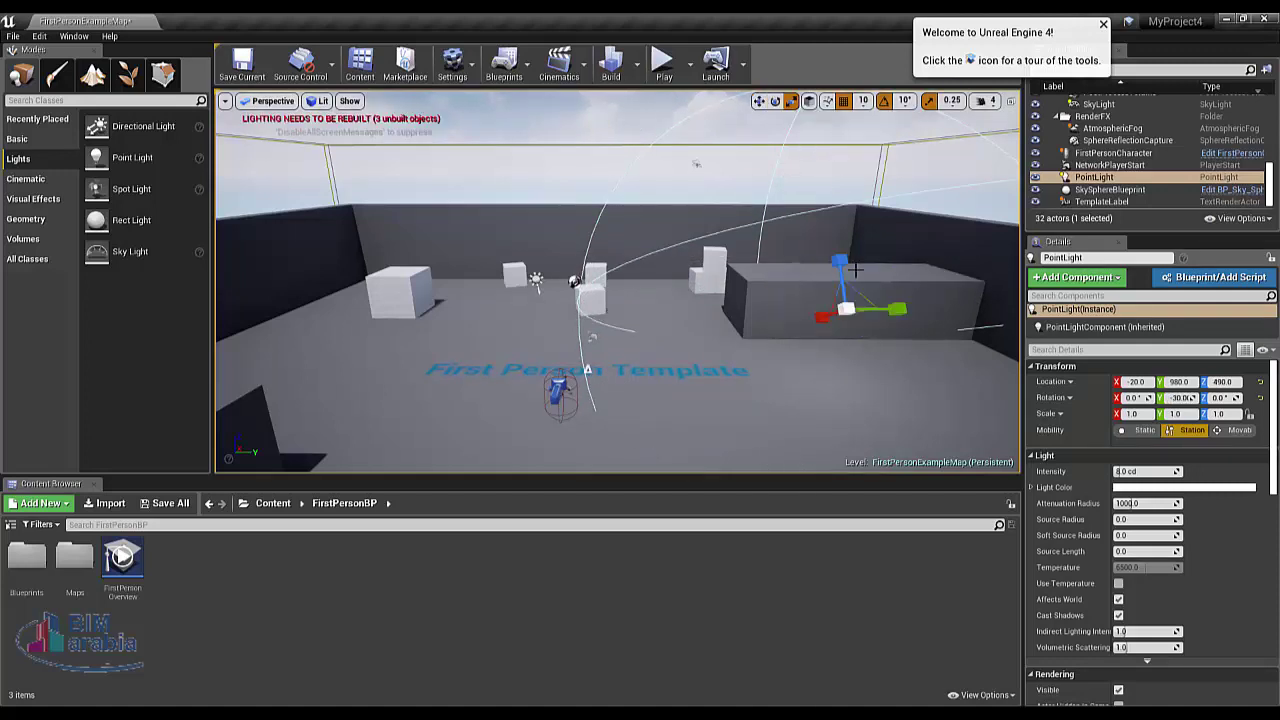
drag(857, 310, 840, 318)
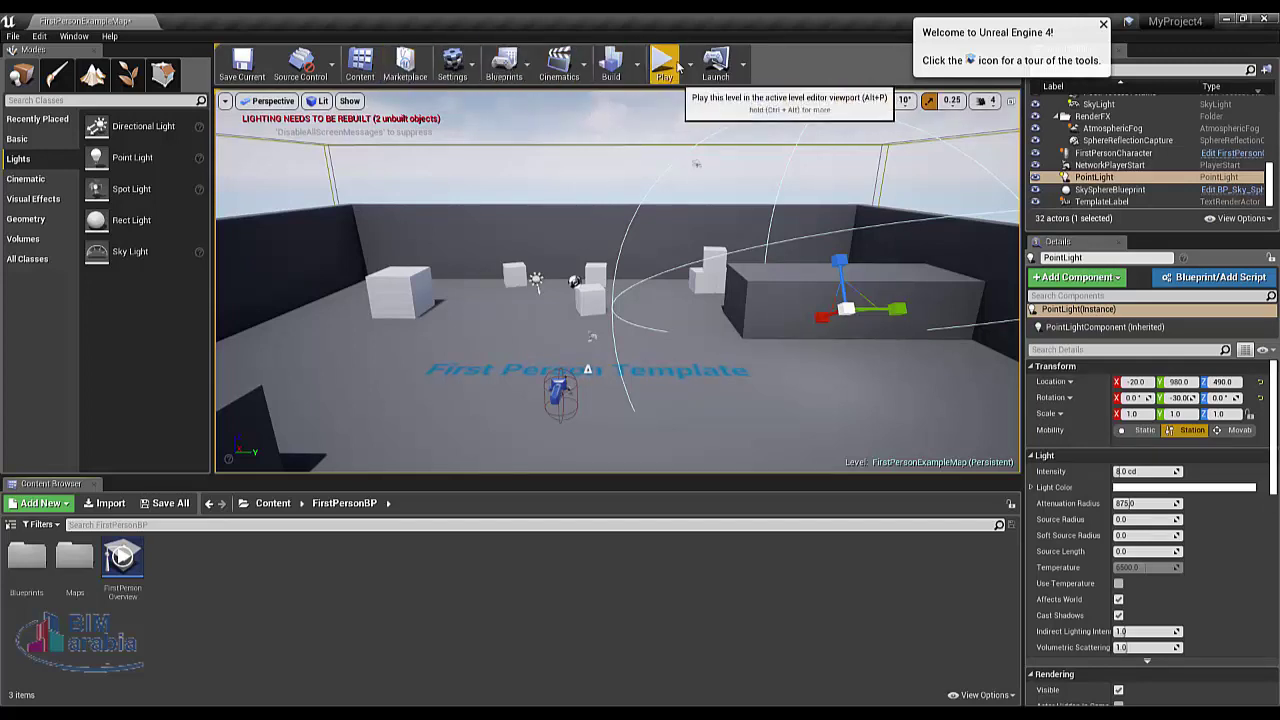
Open the Import Scene dialog through File > Import Into Level
click(15, 36)
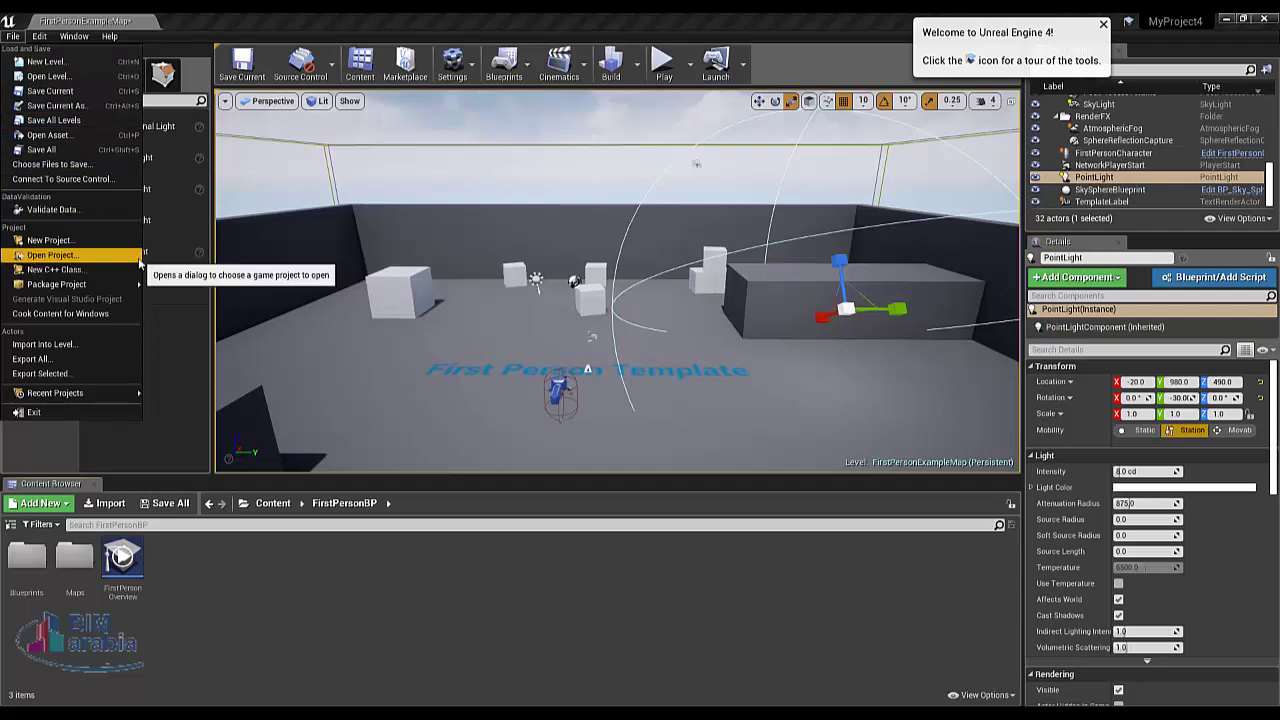
click(89, 346)
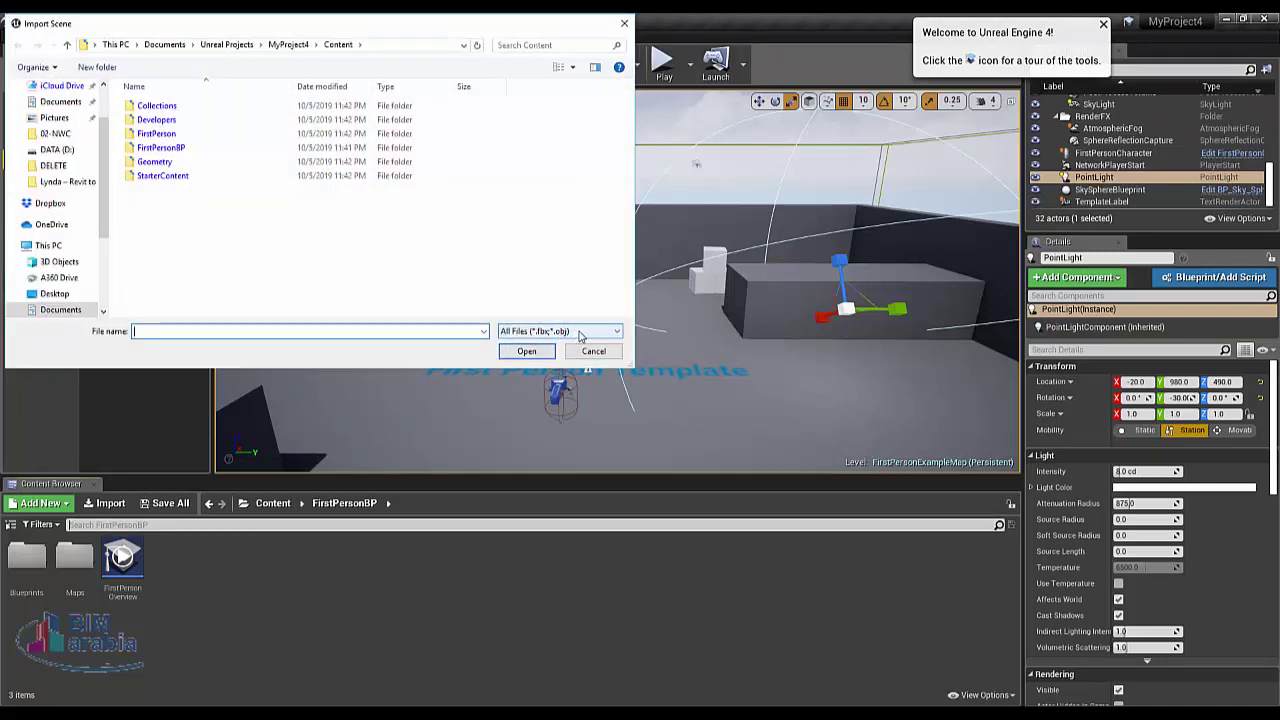
Keeping the FBX/OBJ filter, open the 31.VILLAS FBX file from D:\bim\EXTENSION
click(578, 335)
click(577, 337)
click(576, 336)
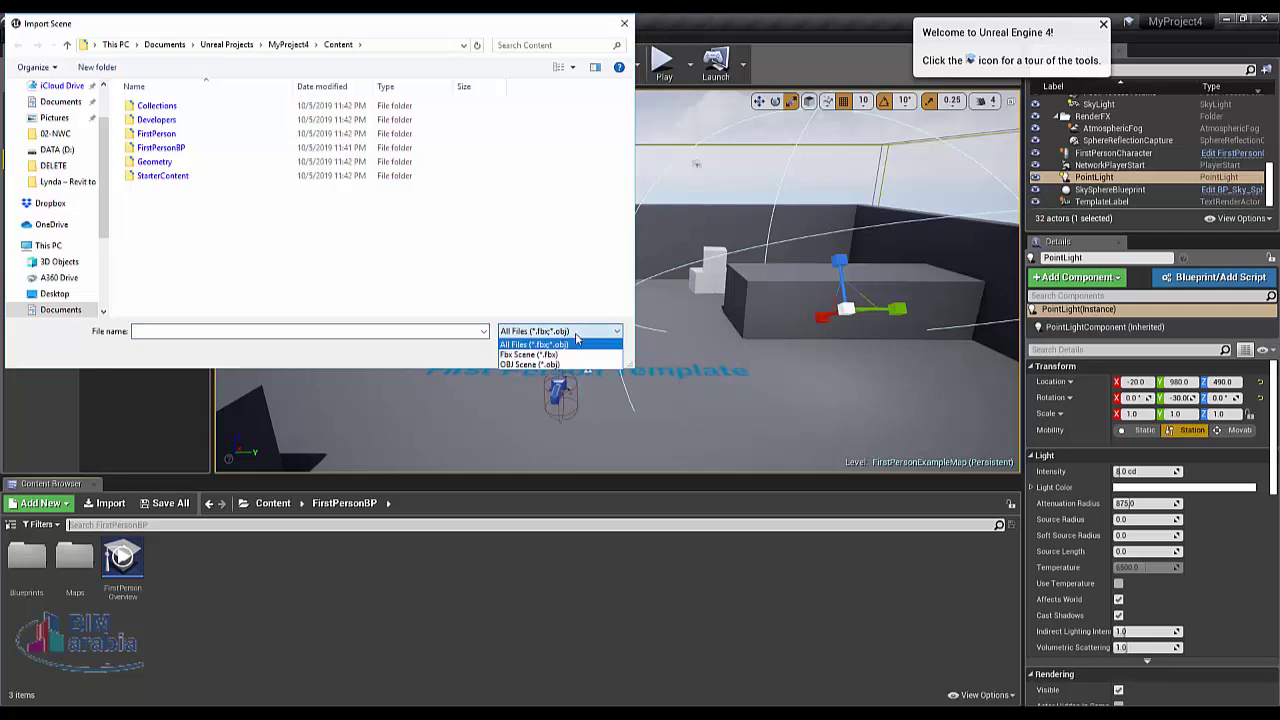
click(576, 333)
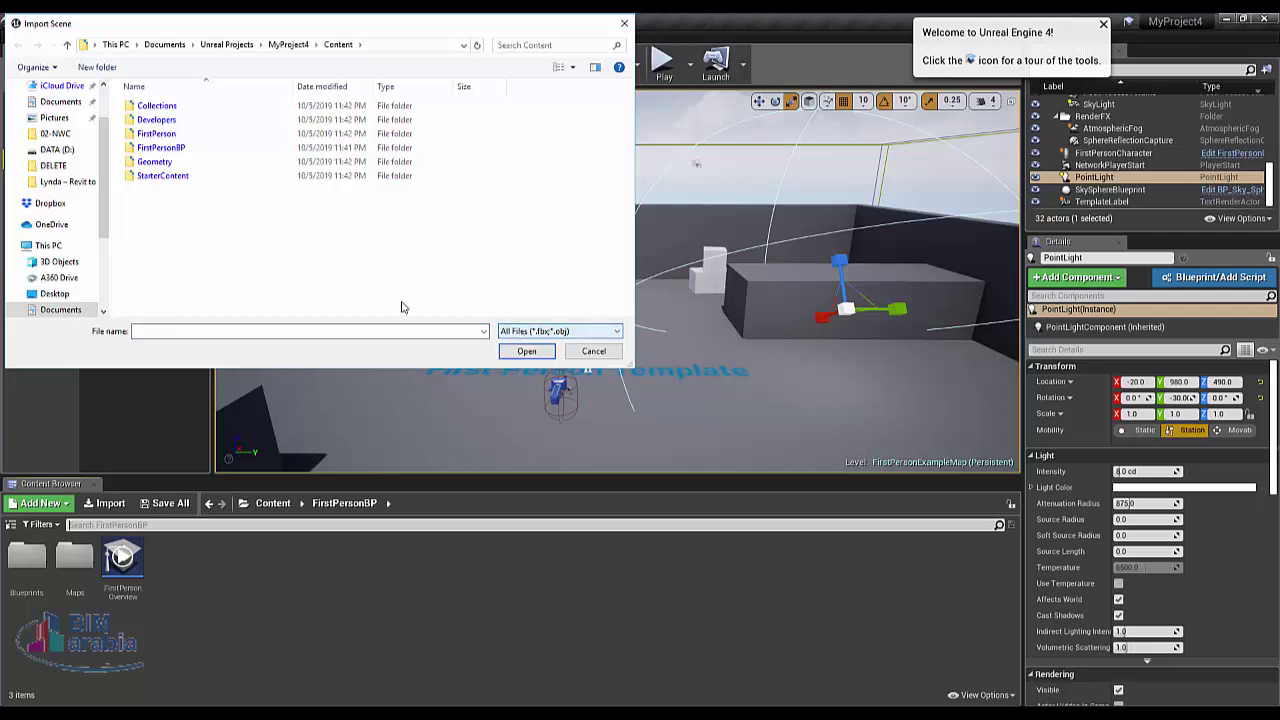
scroll(70, 280, down, 2)
click(60, 294)
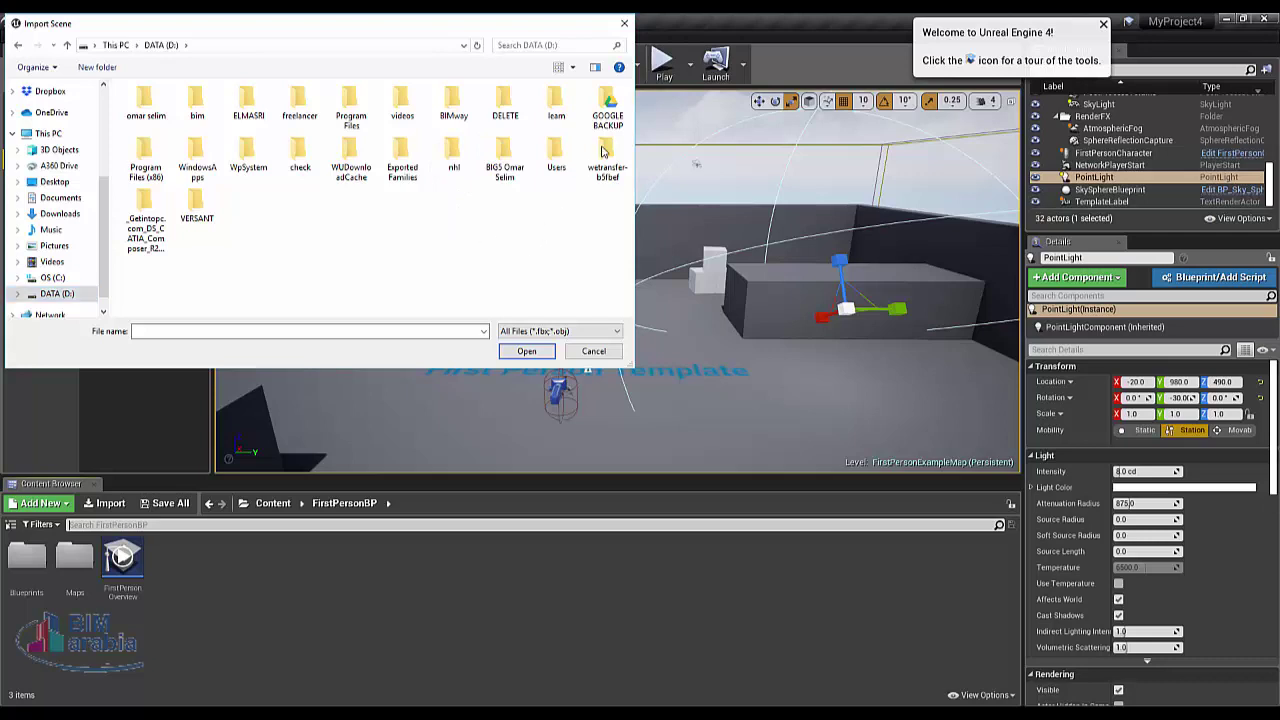
double_click(197, 116)
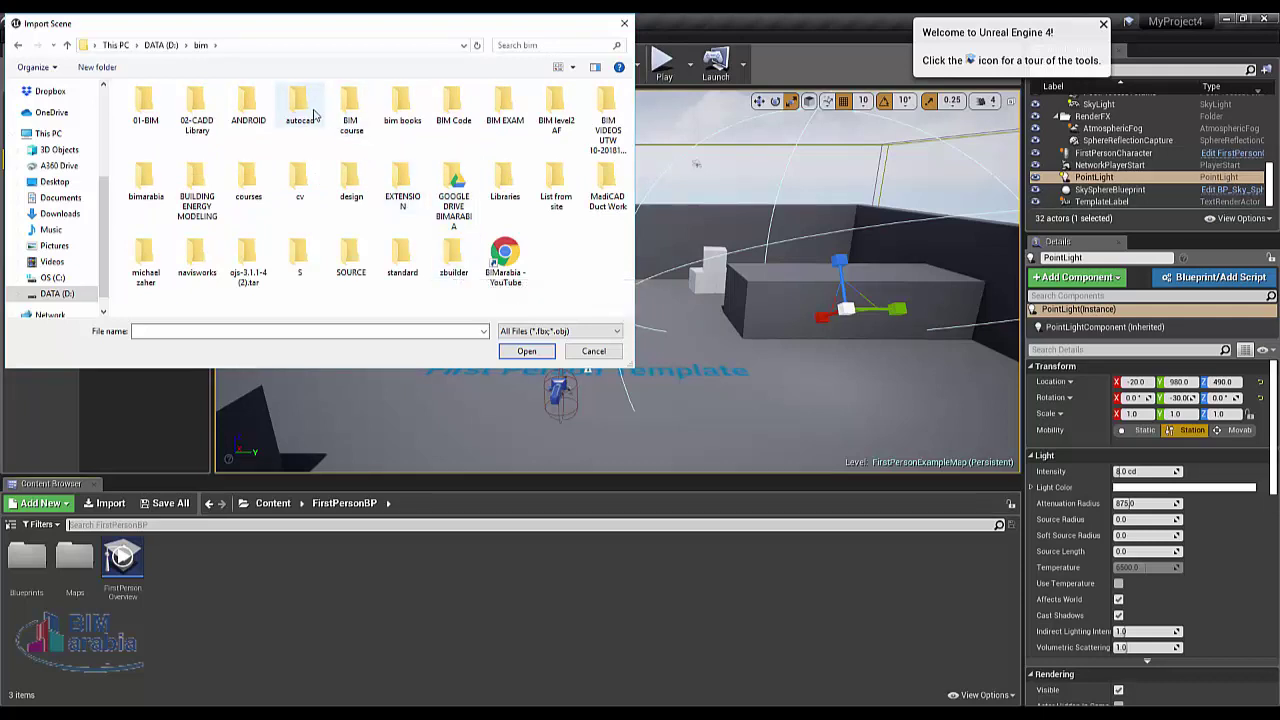
key(e)
double_click(405, 188)
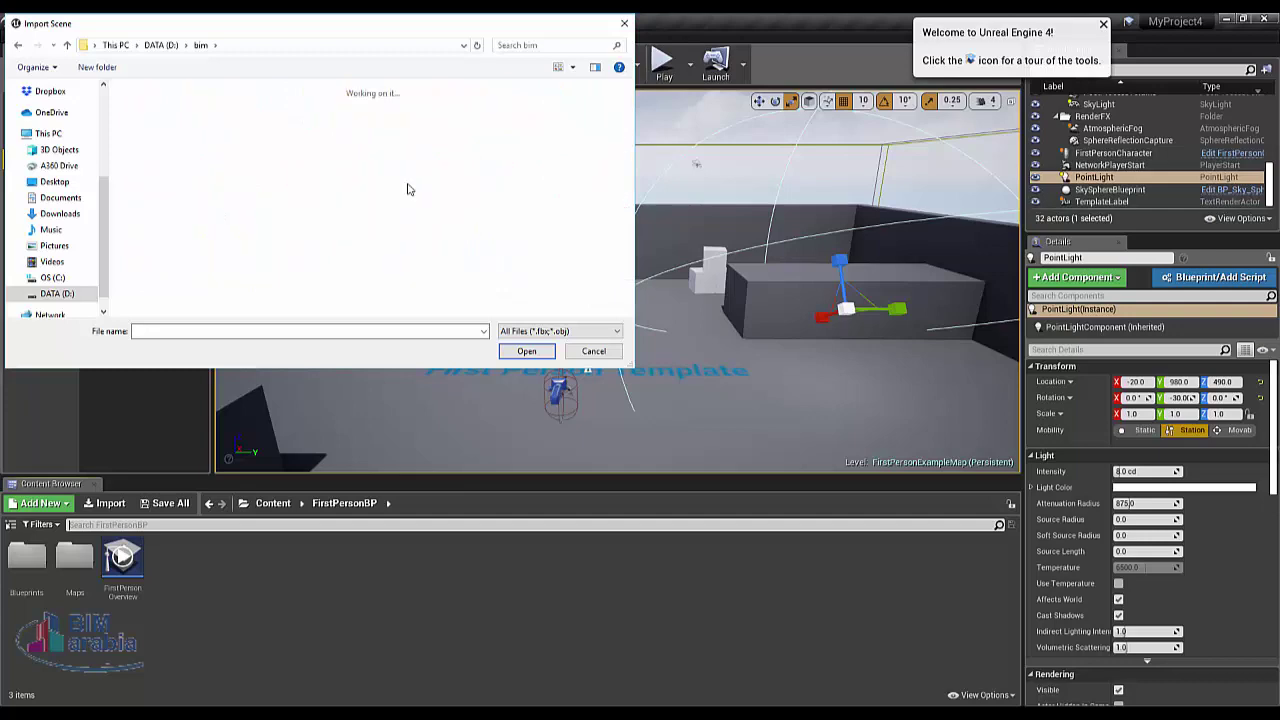
click(453, 190)
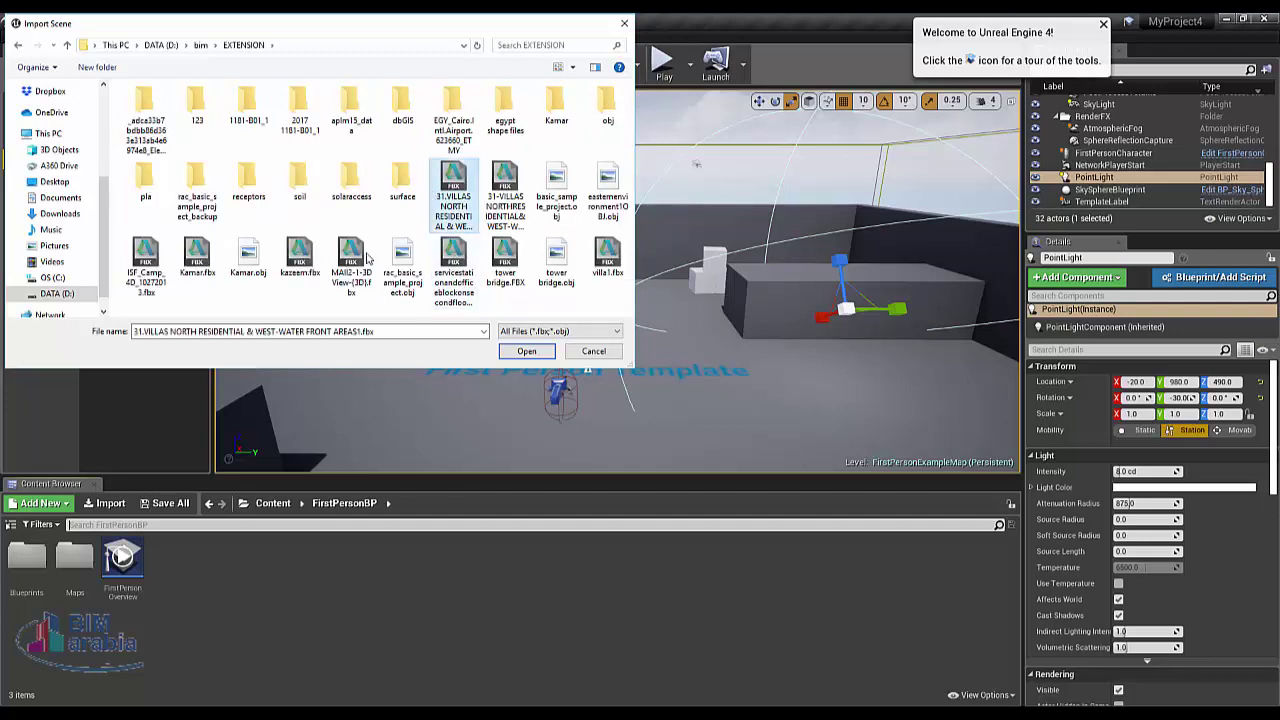
click(517, 355)
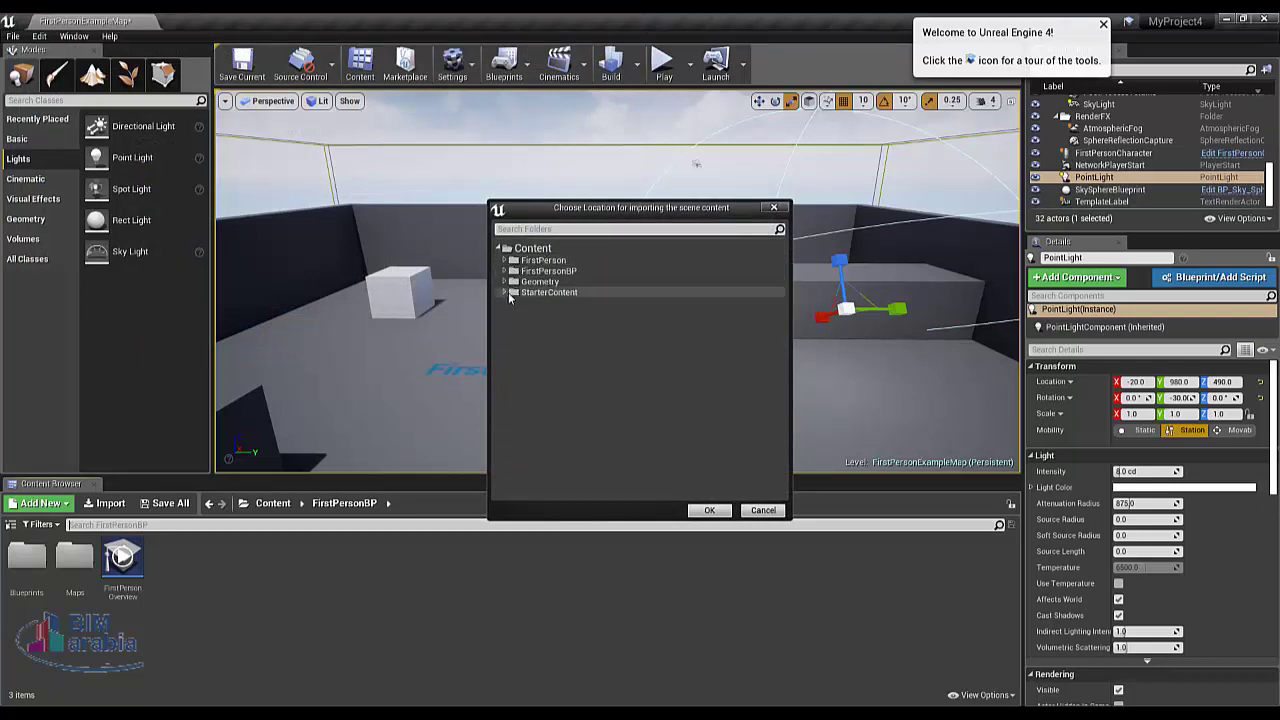
Set the import destination to the Content folder (/Game), dismissing the missing path warning
click(709, 510)
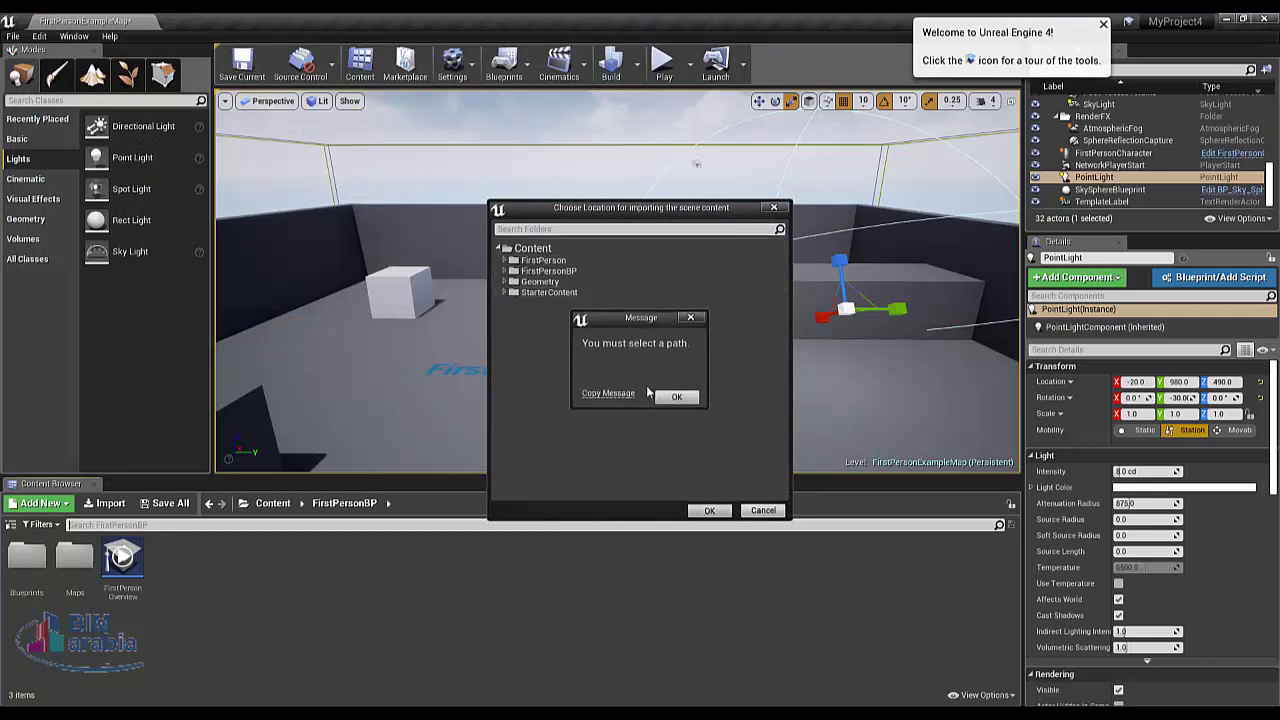
click(665, 397)
click(530, 248)
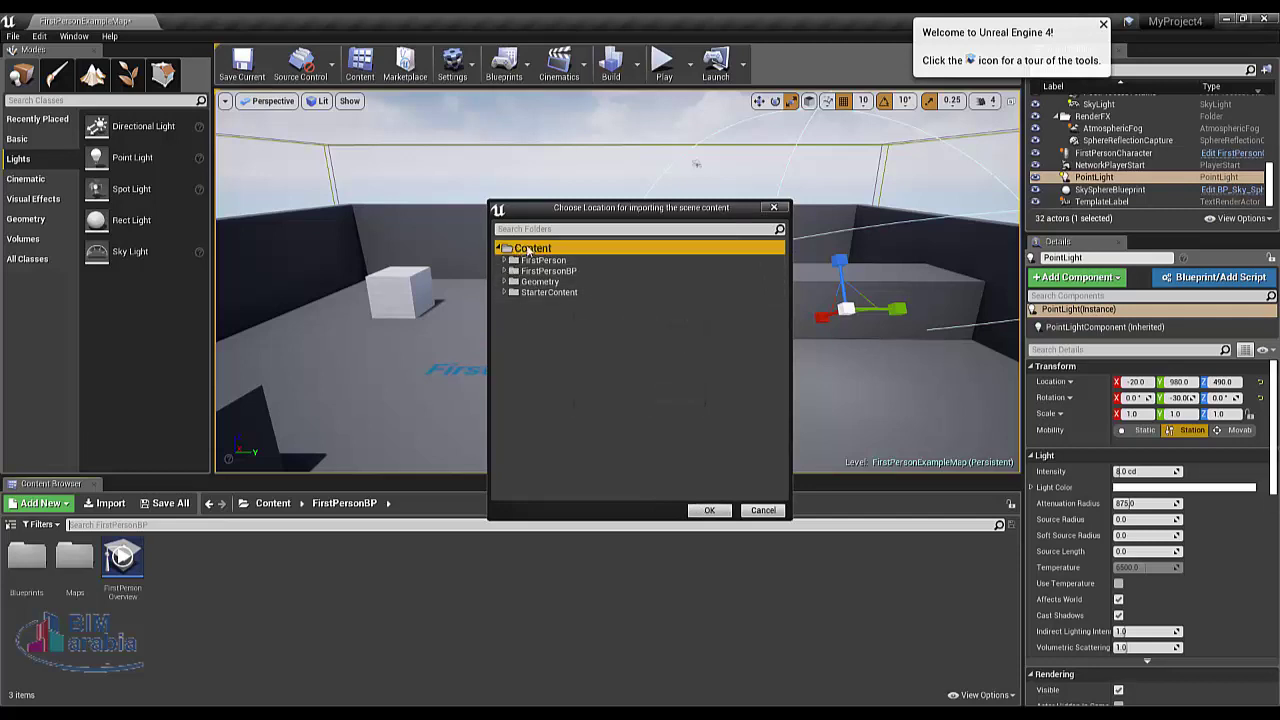
click(709, 510)
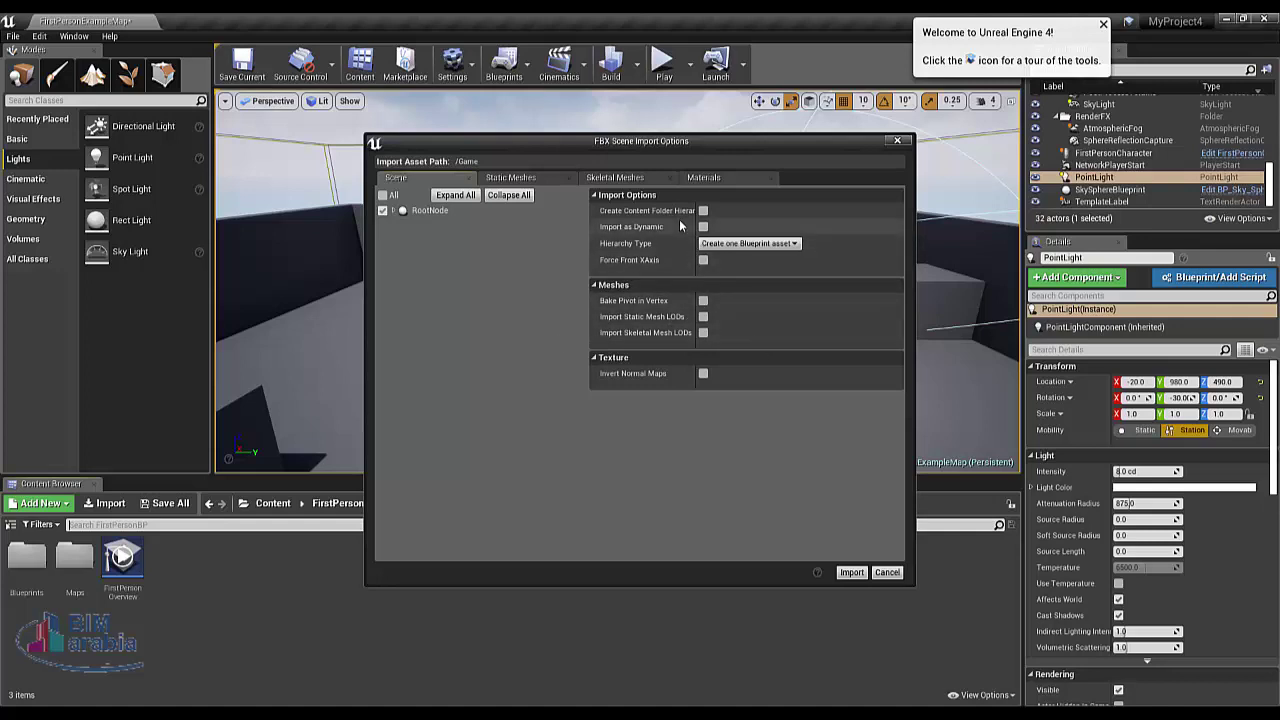
Import the villas scene with Hierarchy Type left at Create one Blueprint asset
click(851, 573)
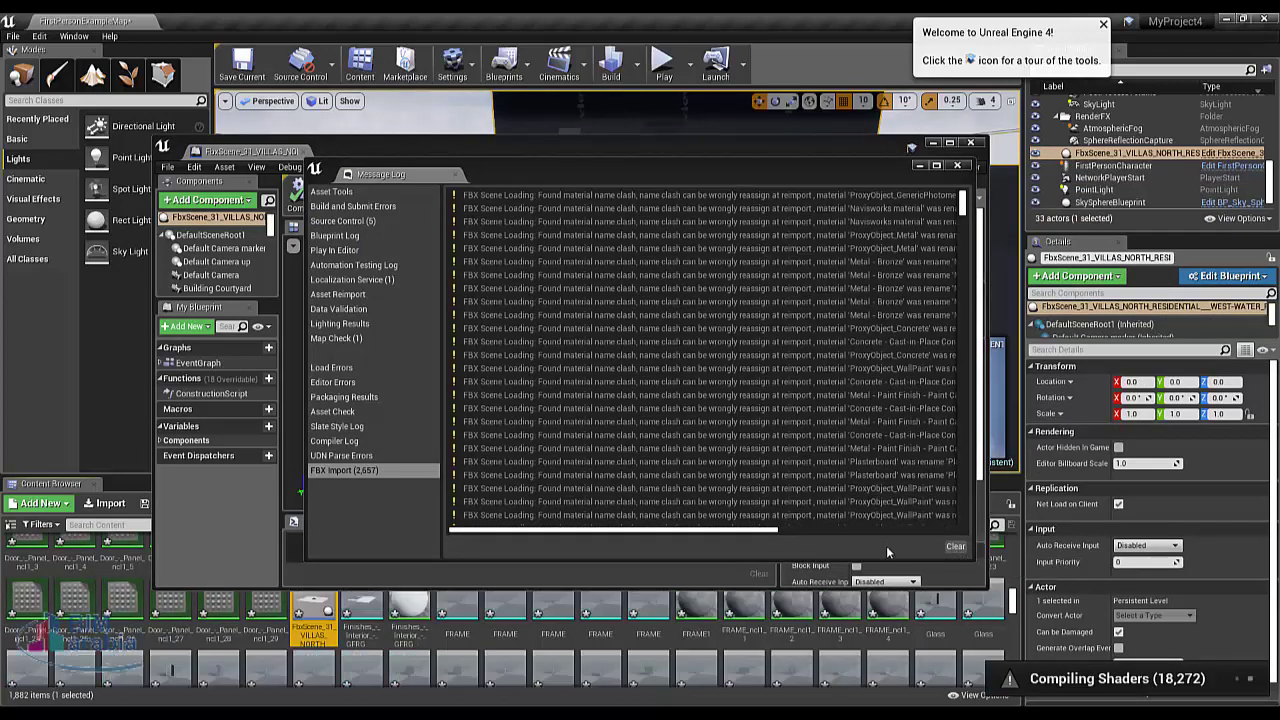
Close the Message Log and maximize the FbxScene_31 Blueprint Editor window
click(957, 165)
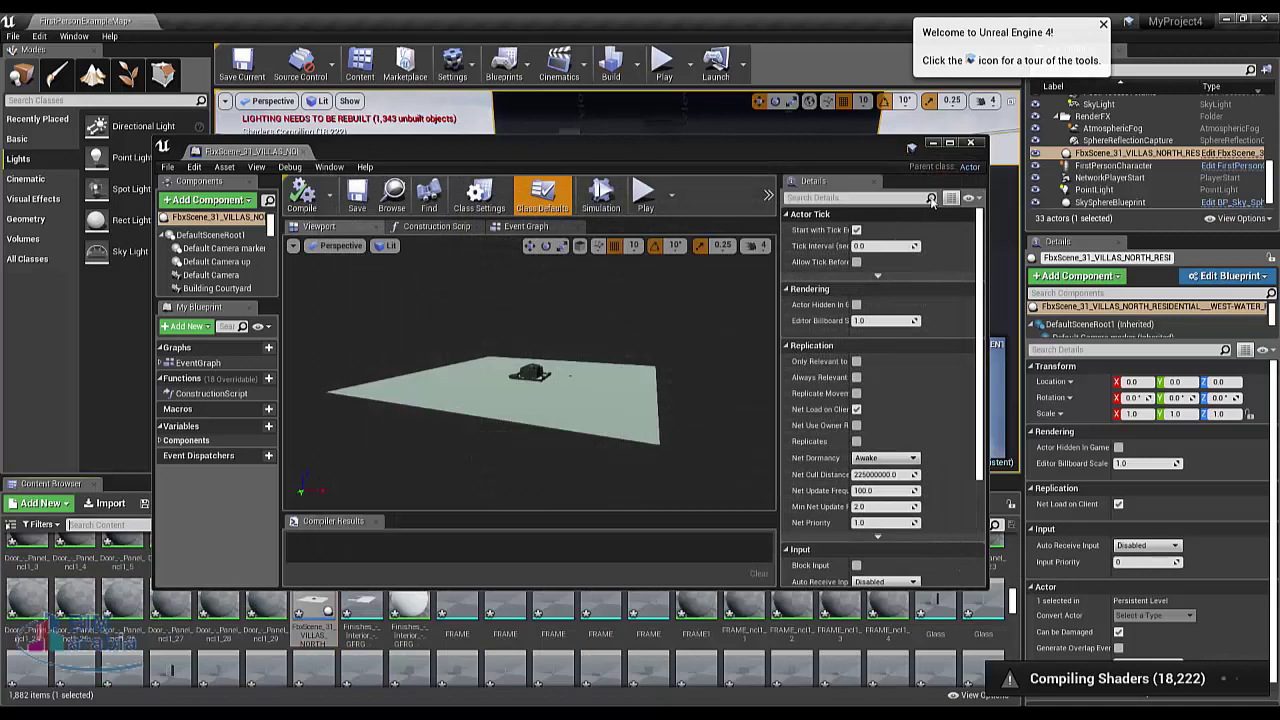
click(950, 145)
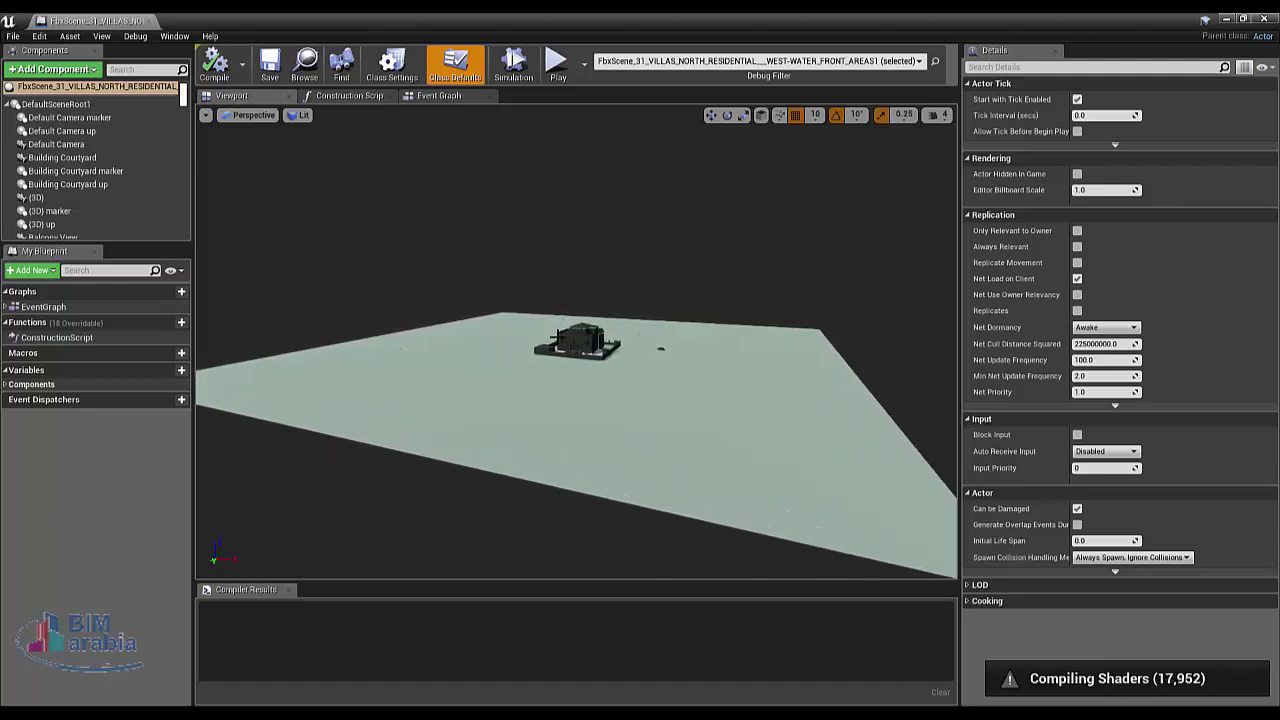
Inspect the Building Courtyard, Building Courtyard up and camera components, then select the Pintura vermelha_3469 mesh
click(62, 158)
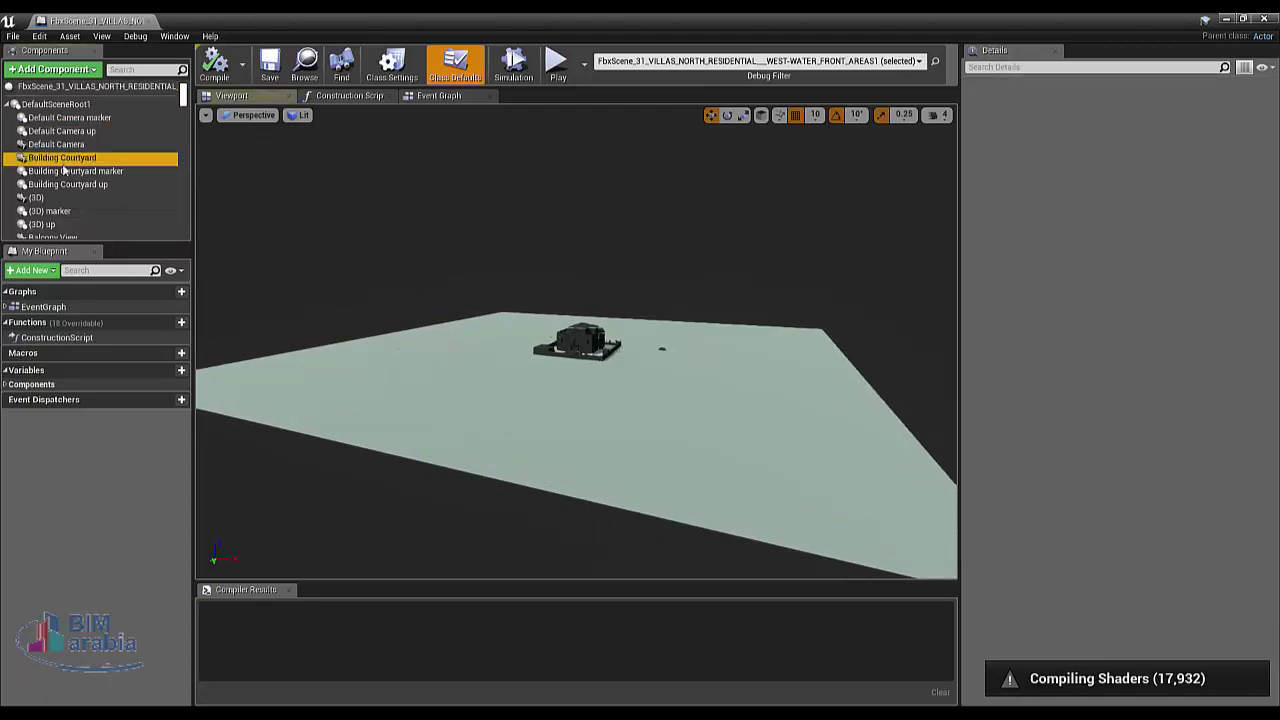
click(72, 185)
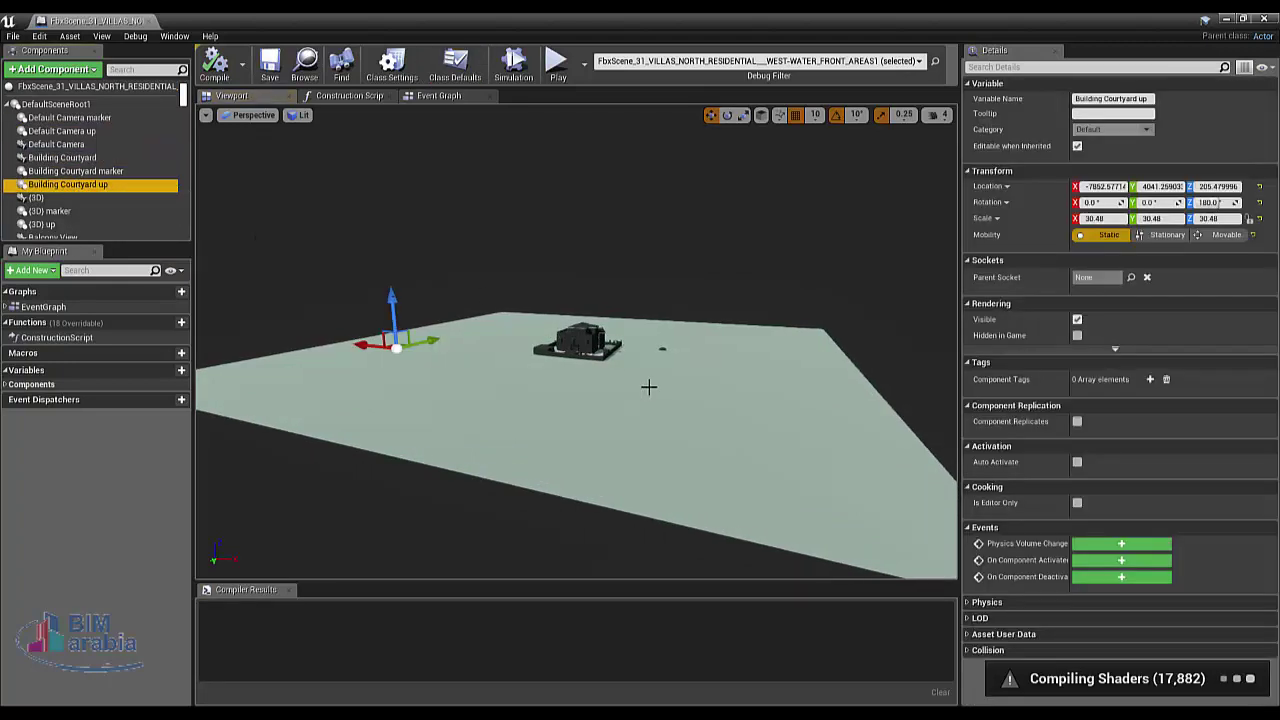
click(36, 197)
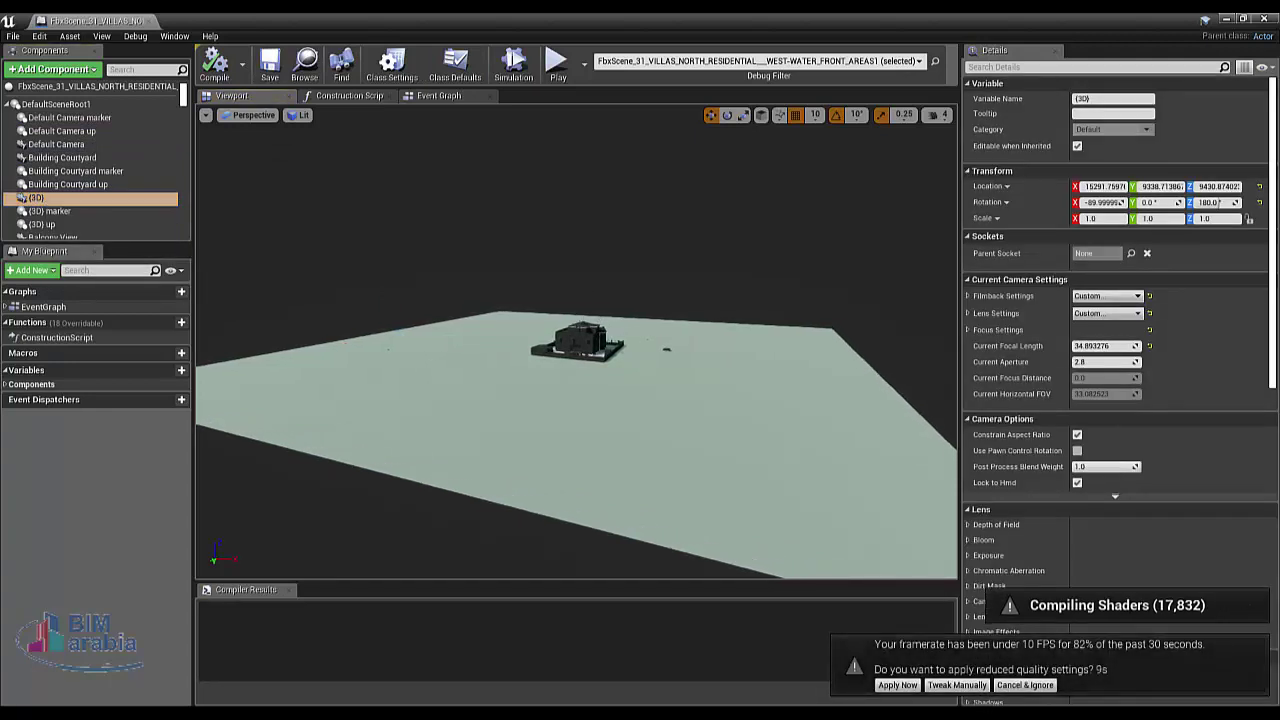
click(563, 320)
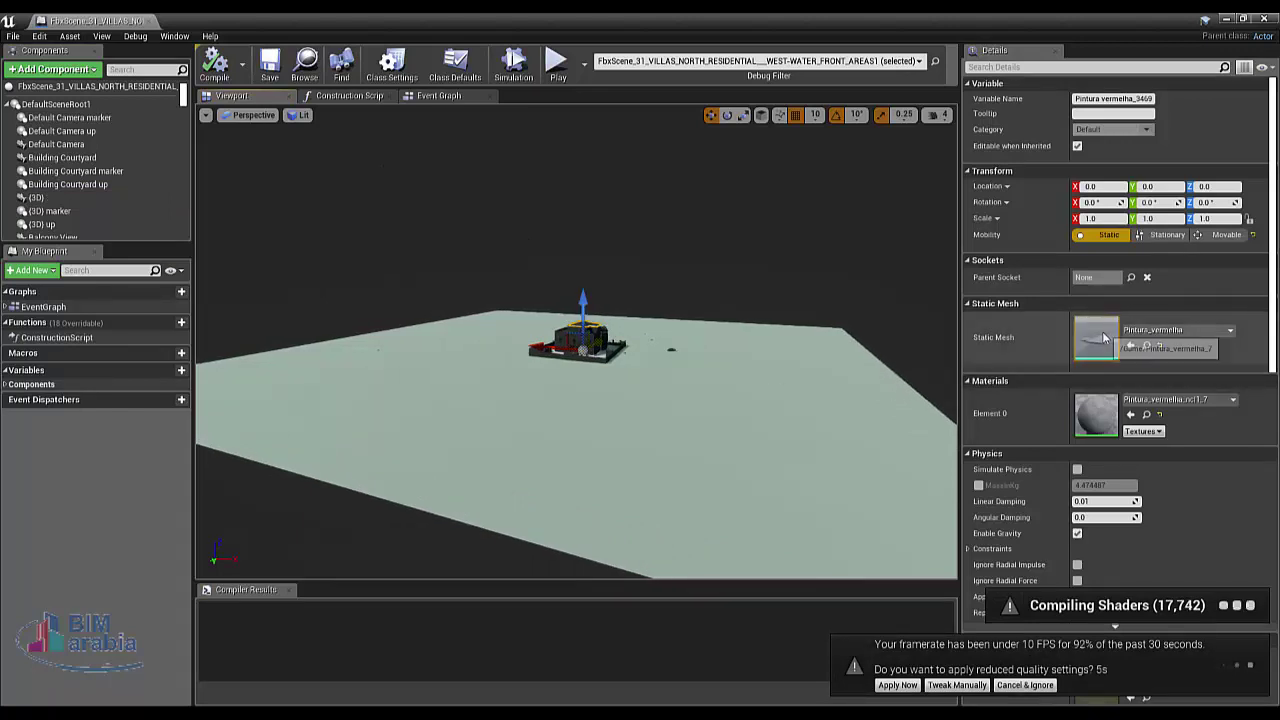
scroll(597, 374, up, 2)
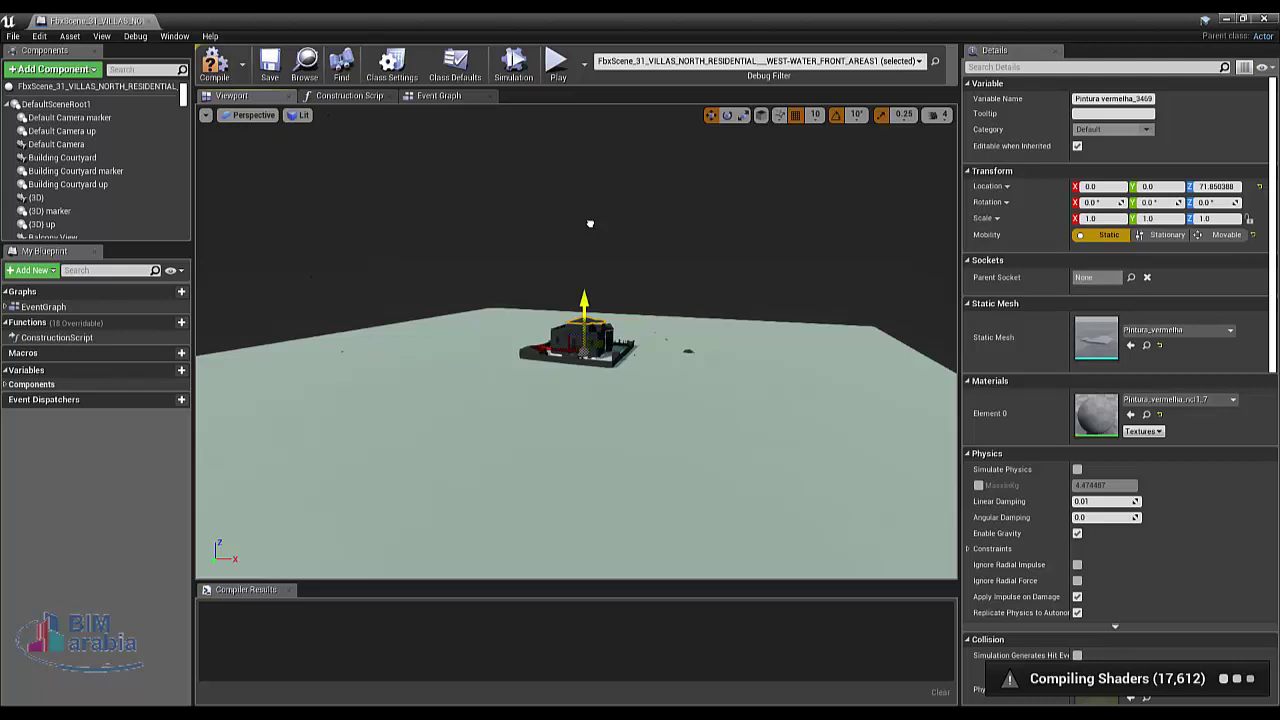
Drag the Pintura vermelha_3469 mesh up along Z to a location of about 115.16
drag(590, 223, 674, 242)
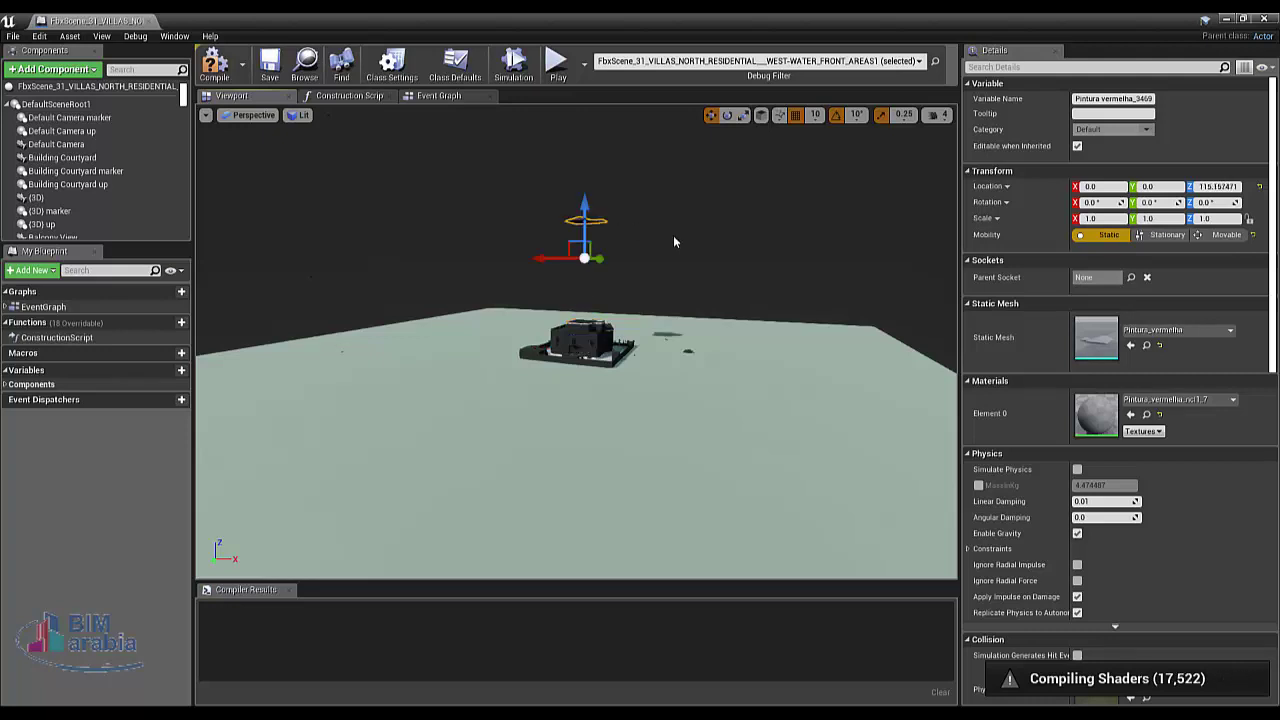